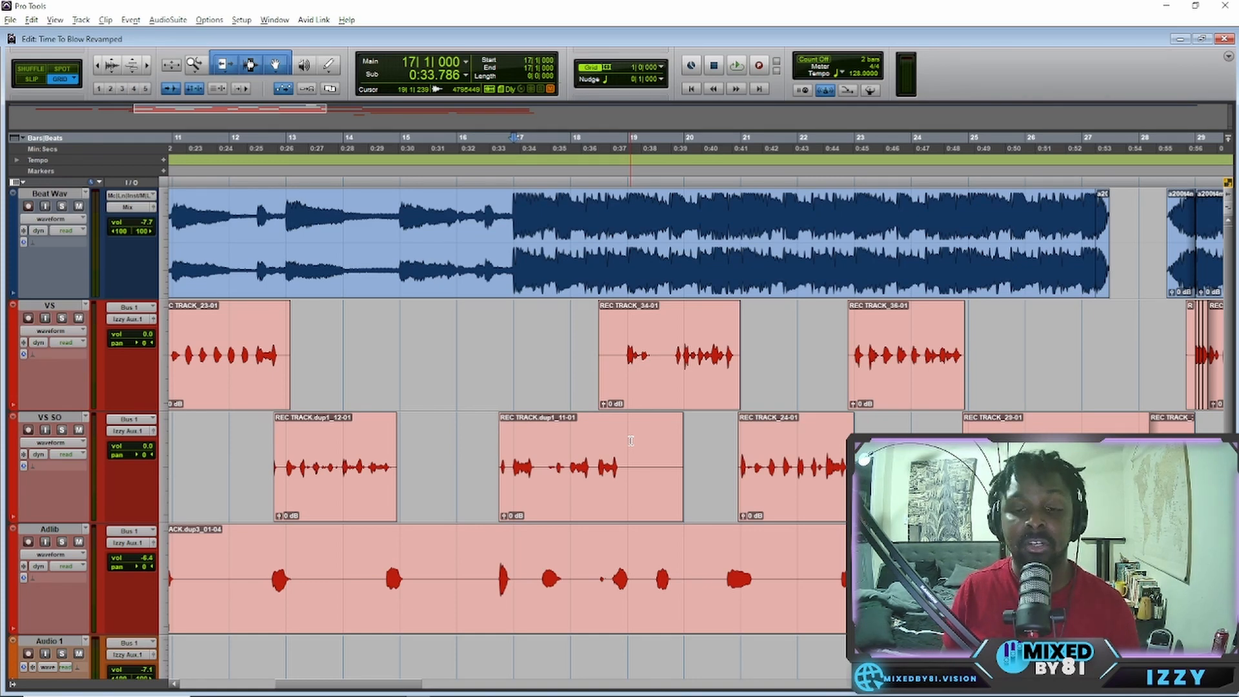
Play the session from bar 17 and lower the Beat Wav track's volume to -9.7 dB.
key(ctrl+bracketleft)
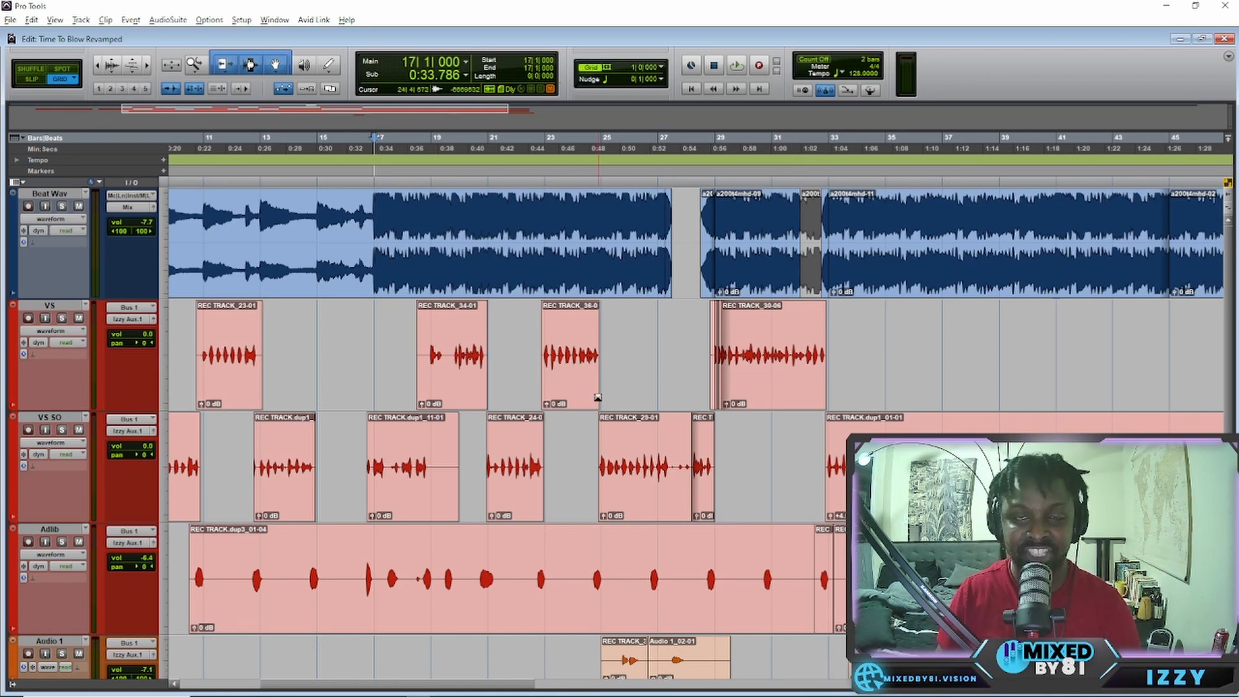
key(space)
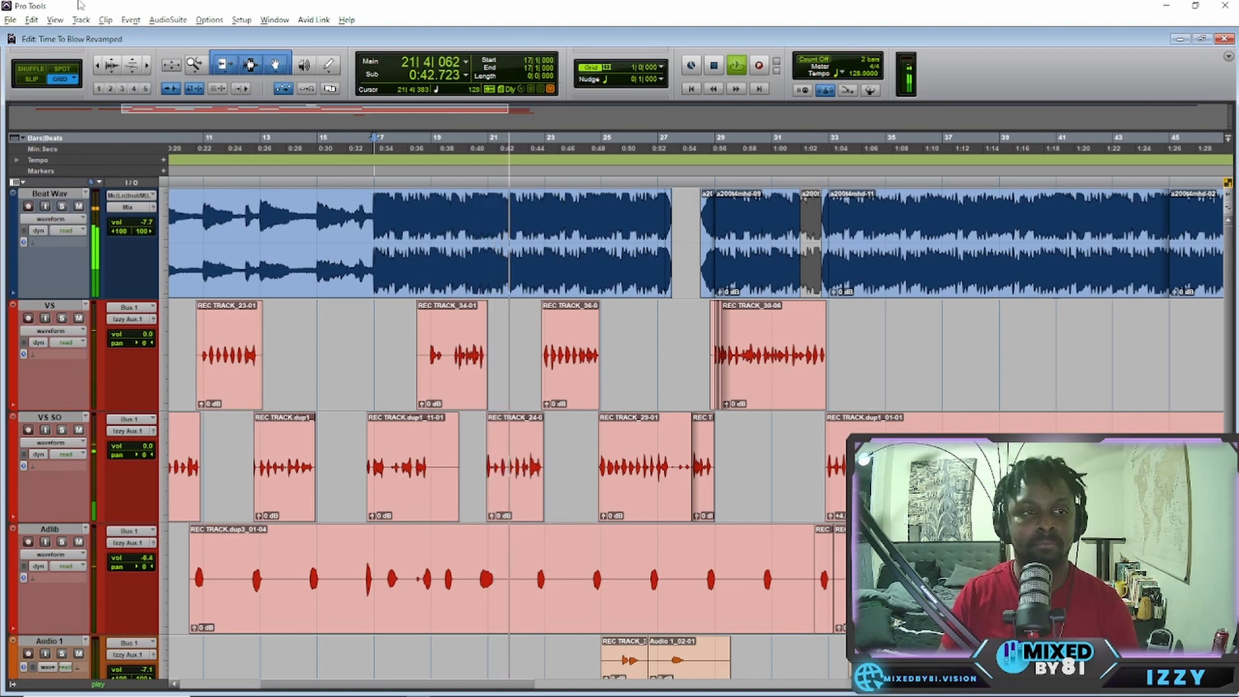
drag(147, 222, 150, 231)
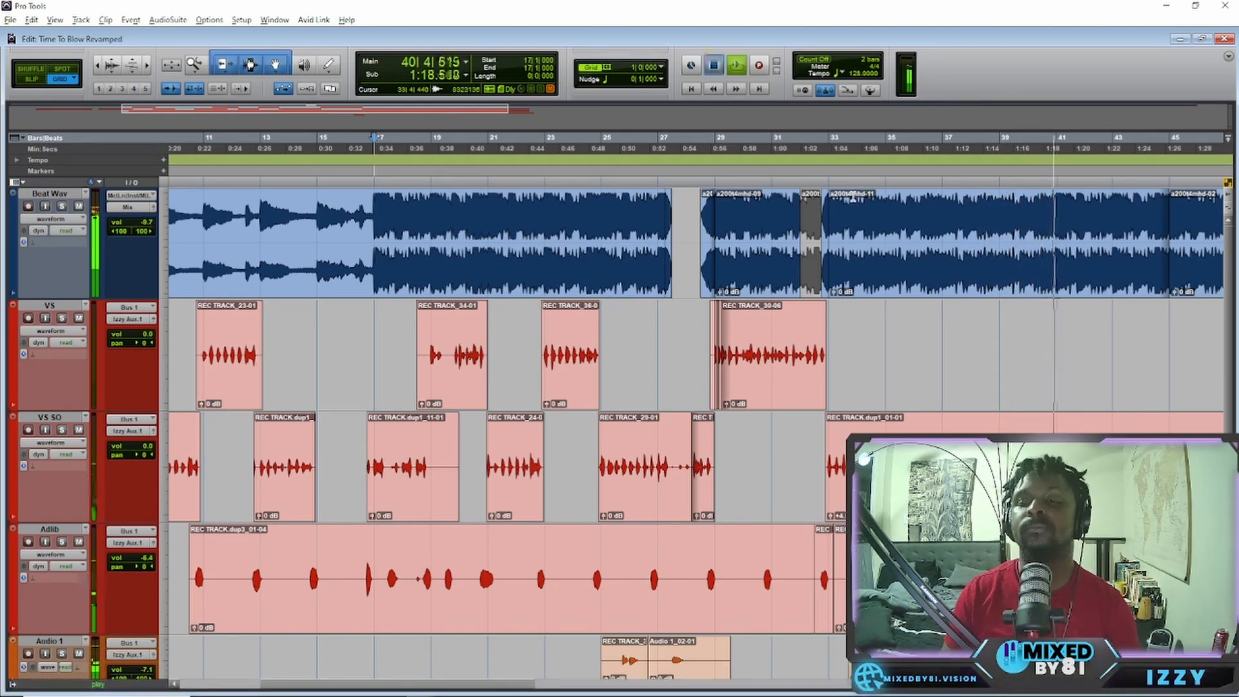
key(space)
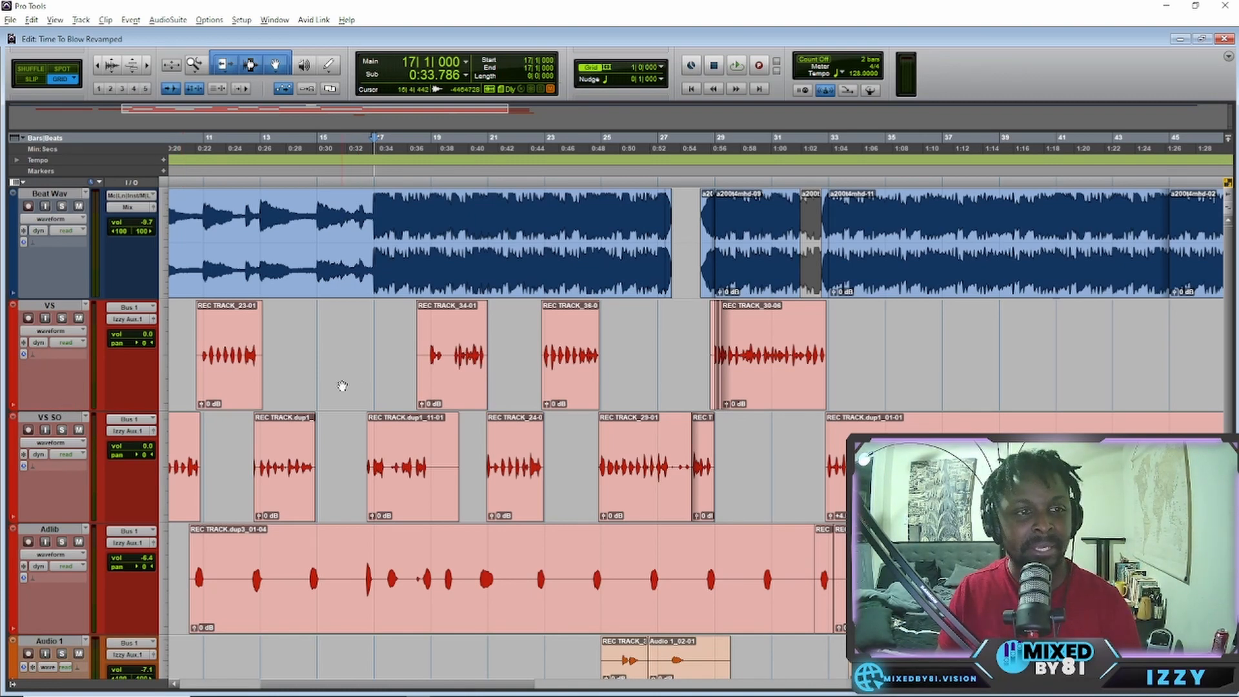
Select the timeline range from bar 17 to bar 27 across the tracks.
key(ctrl+equal)
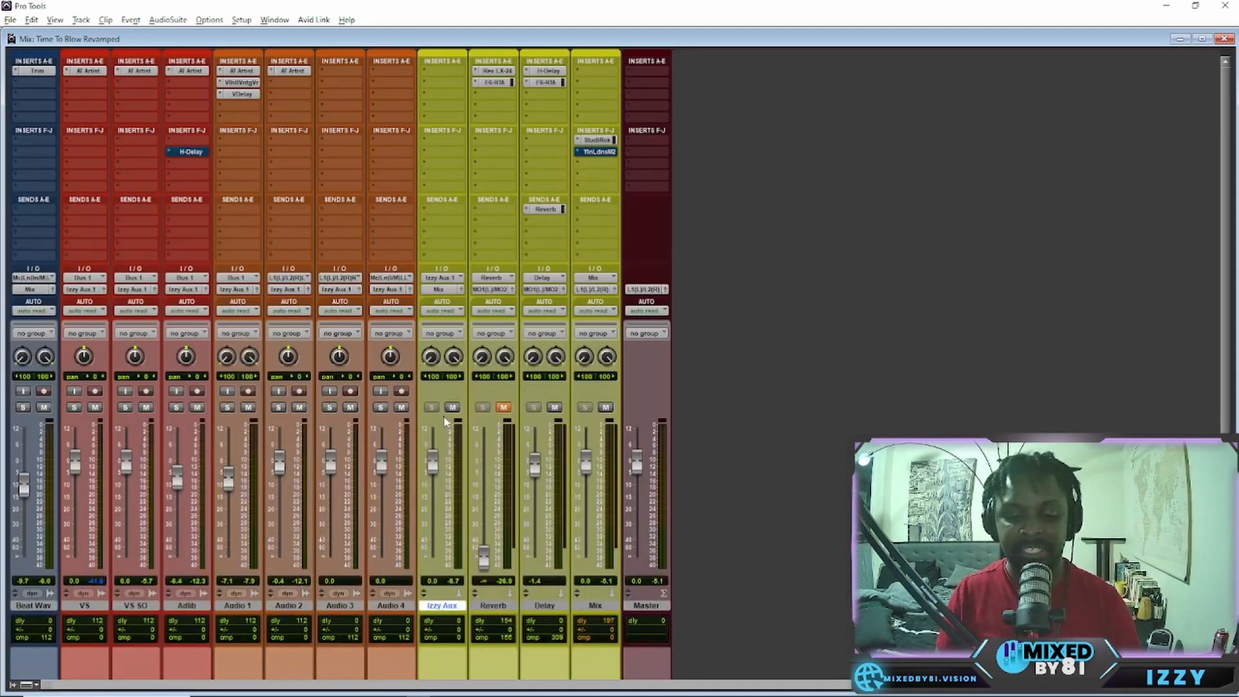
key(ctrl+equal)
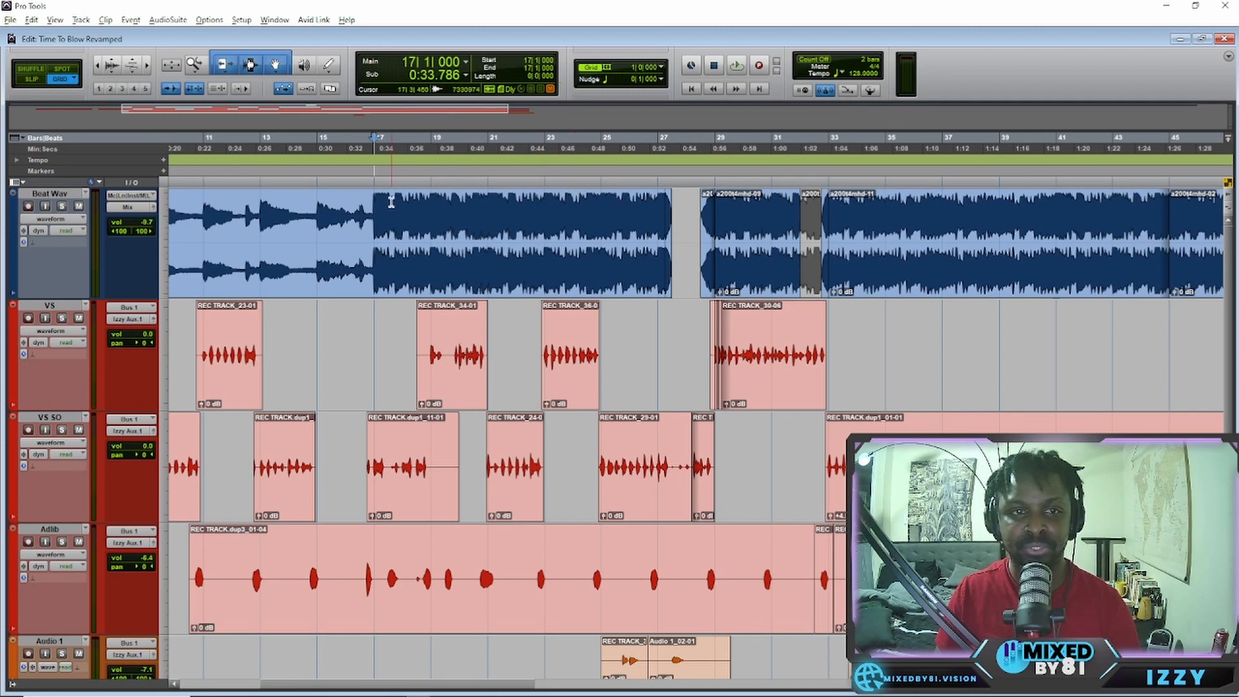
drag(374, 179, 661, 180)
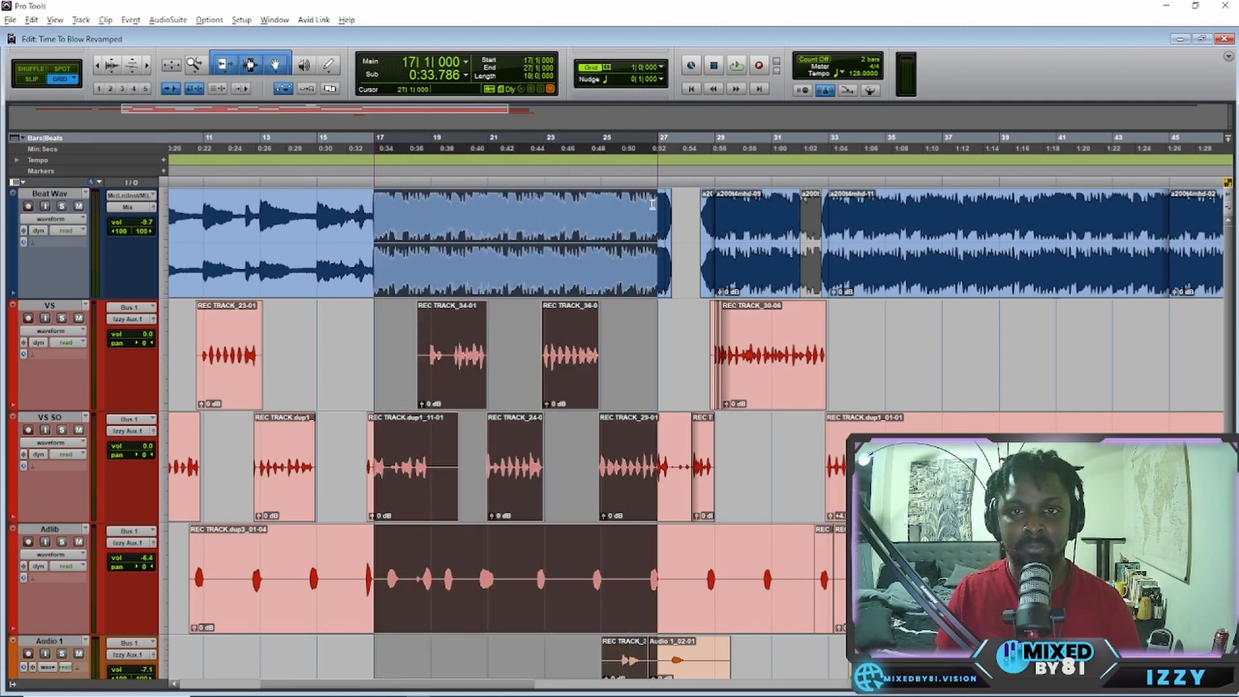
key(ctrl+equal)
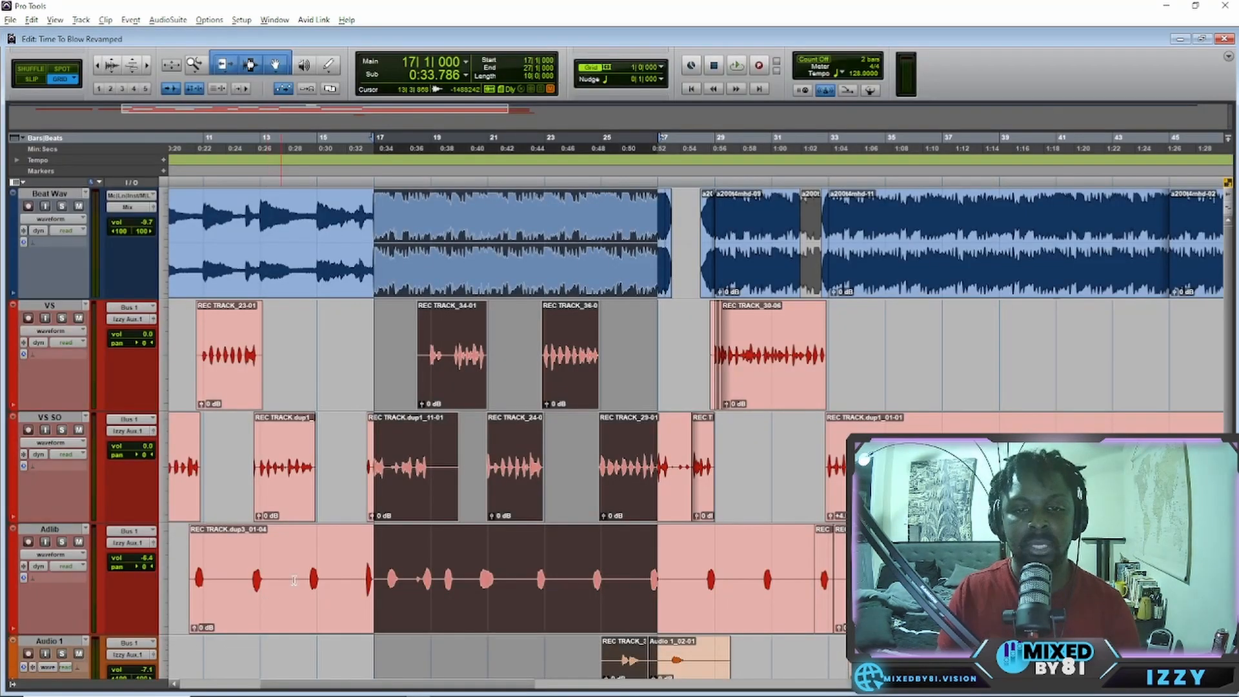
Select the Adlib and Audio 1 tracks and show them in the Mix window.
scroll(267, 602, down, 5)
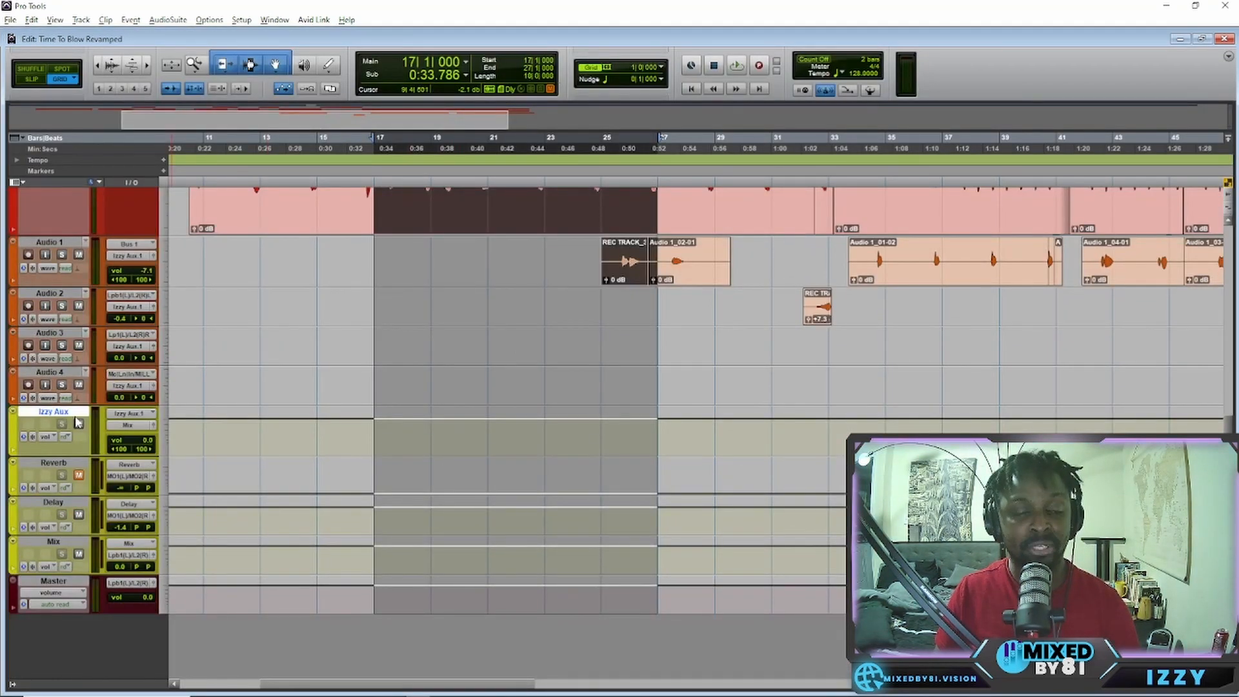
scroll(77, 422, up, 1)
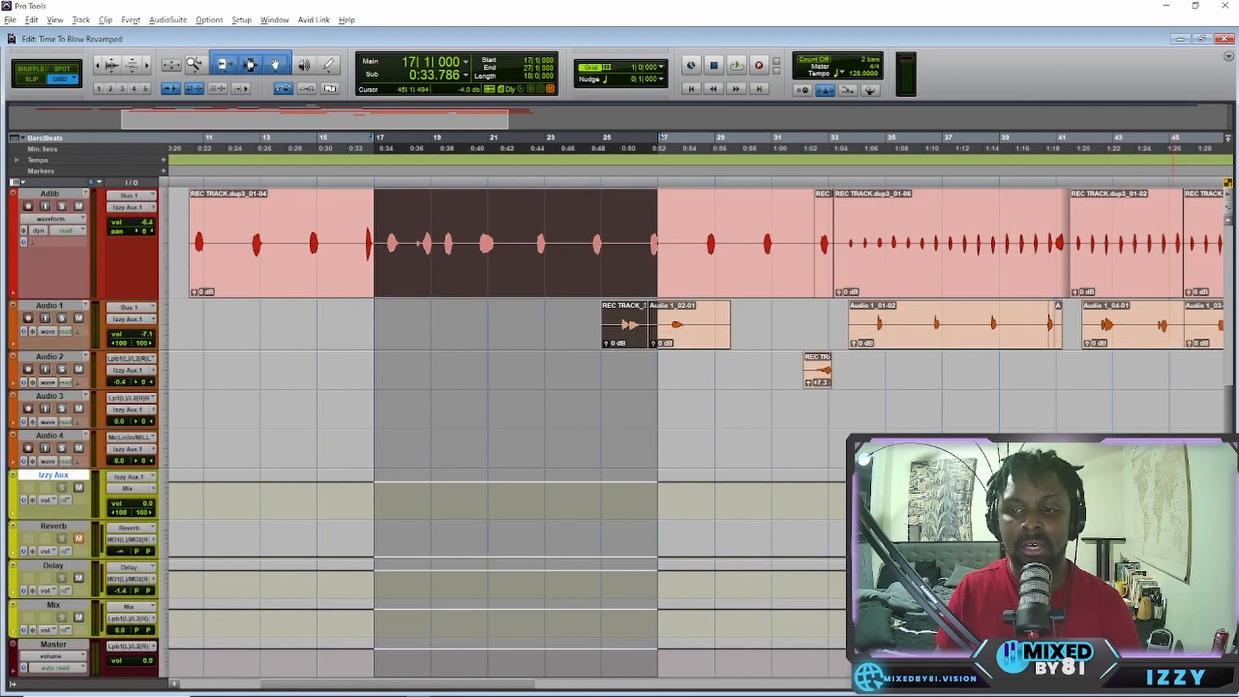
key(r)
scroll(1018, 577, up, 2)
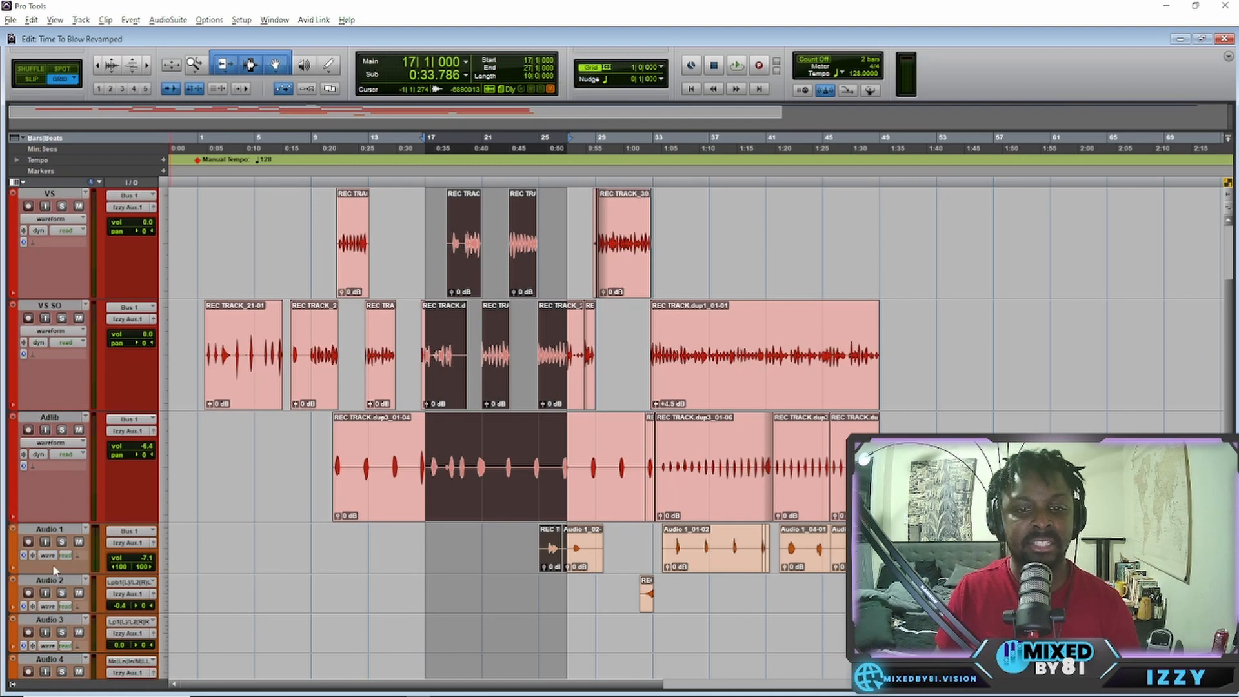
click(60, 421)
shift+click(50, 529)
key(ctrl+equal)
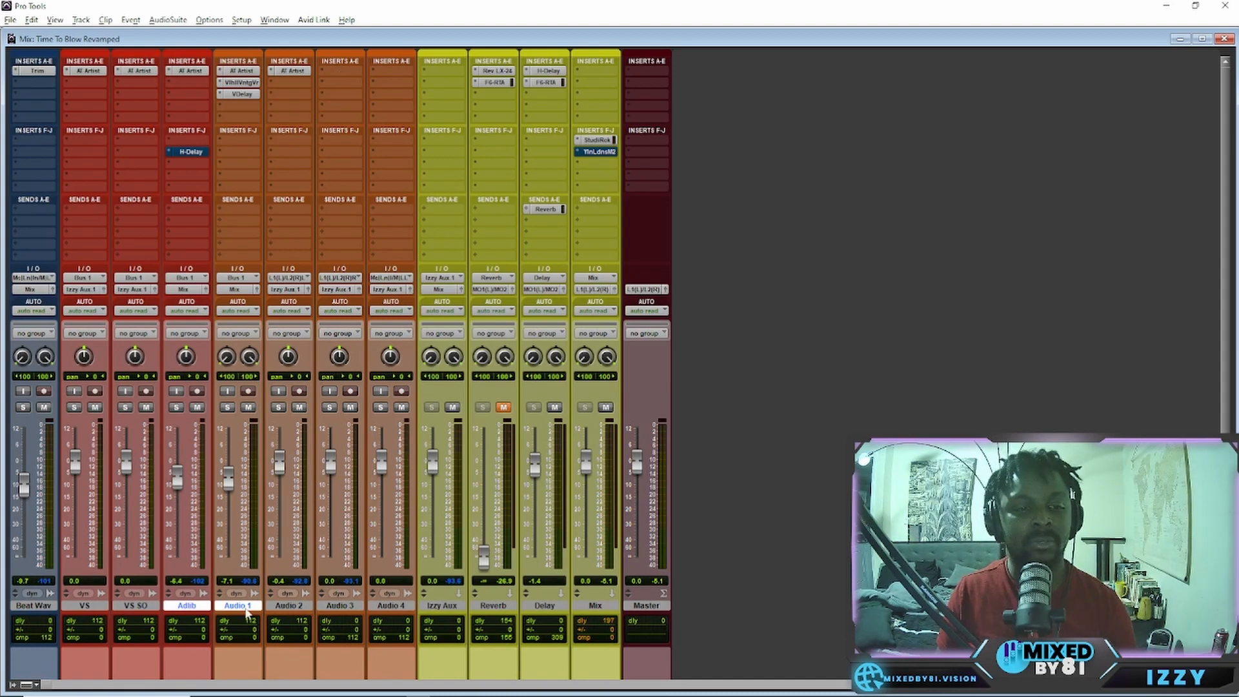
Examine the settings of the ValhallaVintageVerb and ValhallaDelay inserts on Audio 1.
click(247, 609)
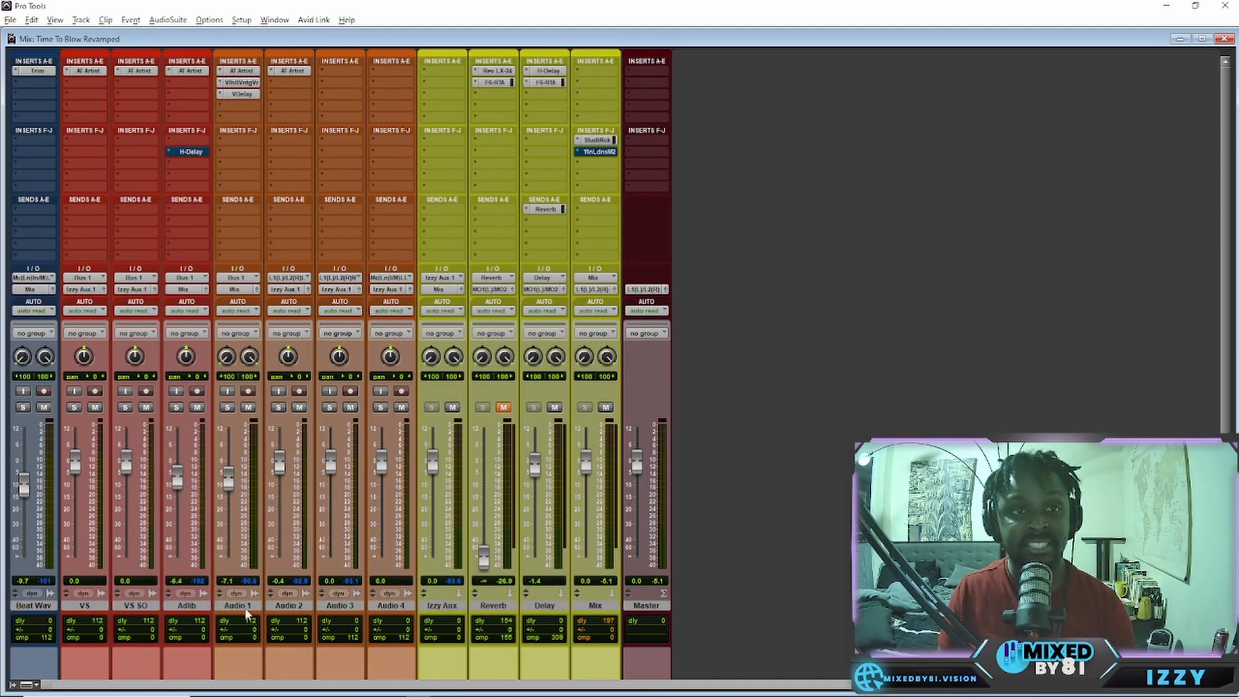
click(242, 83)
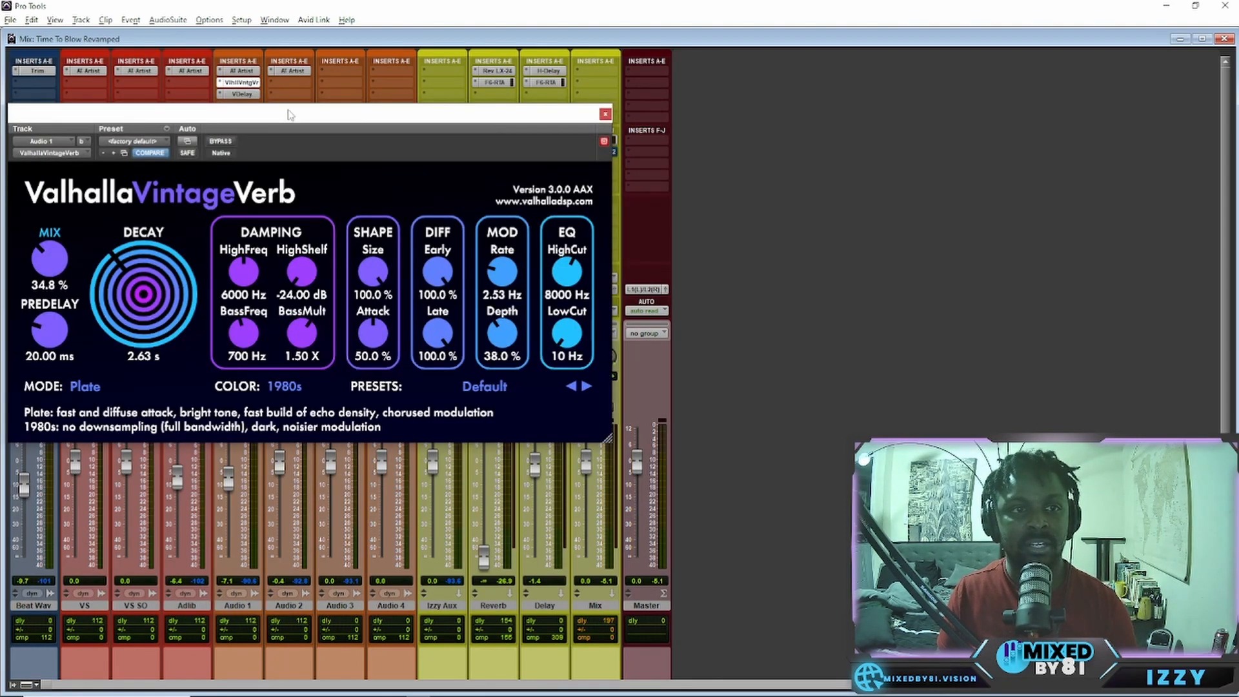
drag(291, 115, 780, 99)
click(245, 94)
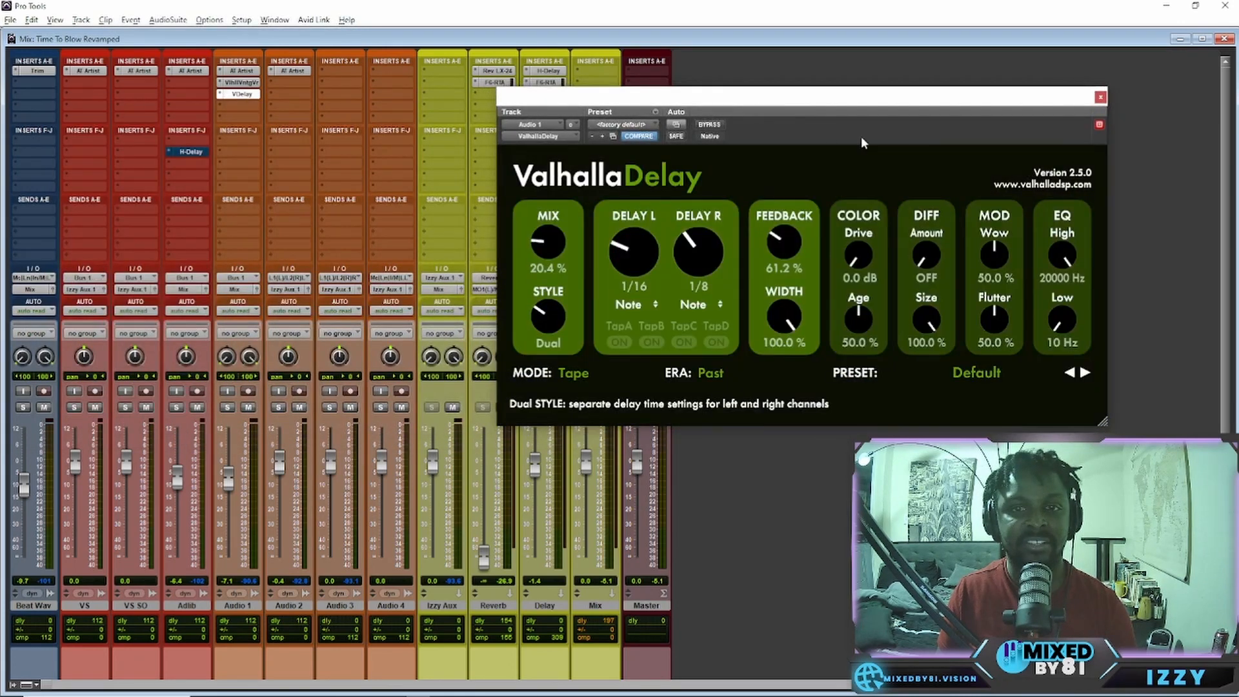
click(1100, 97)
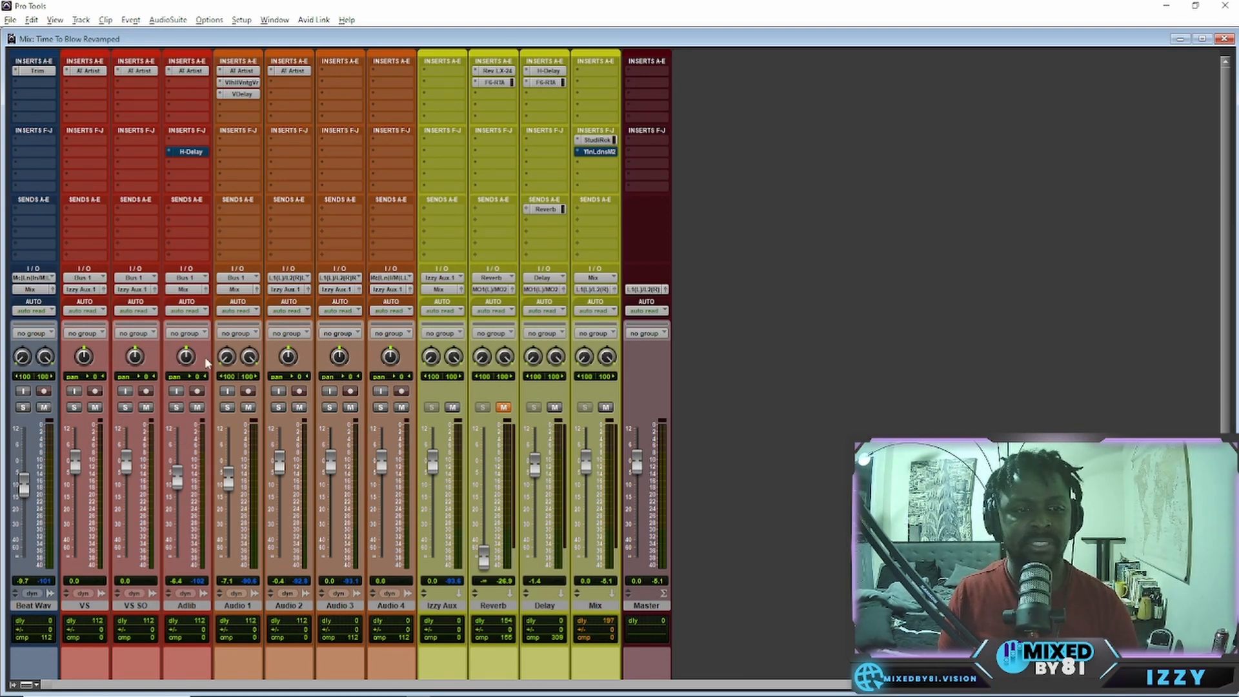
Move the Adlib and Audio 1 channels together so they sit between Audio 2 and Audio 3.
drag(205, 609, 335, 610)
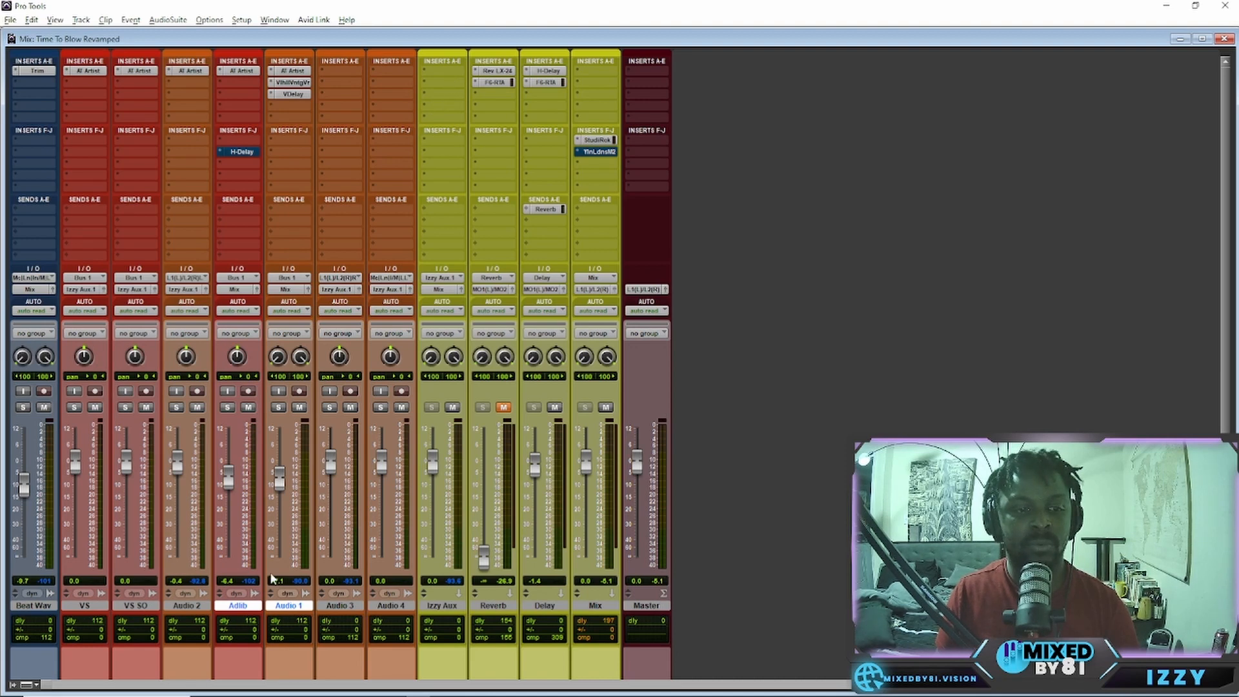
Insert StudioRack (stereo) in the first insert slot of the Izzy Aux track.
click(438, 72)
click(488, 89)
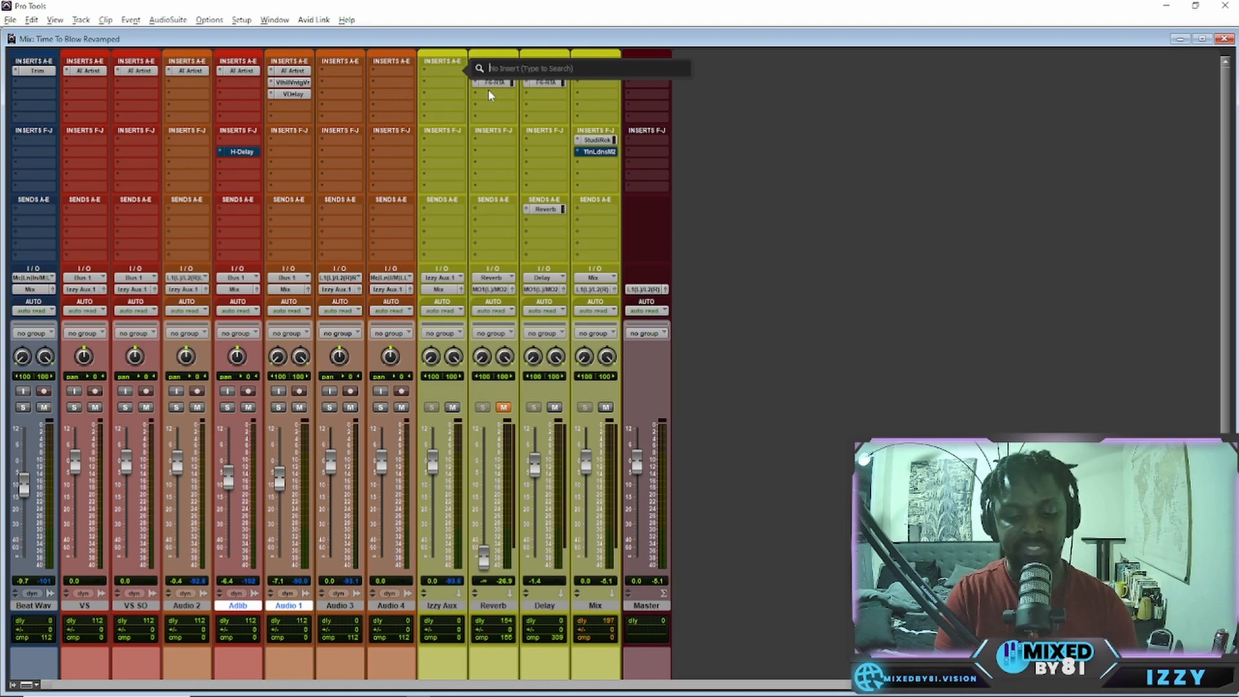
text(studi)
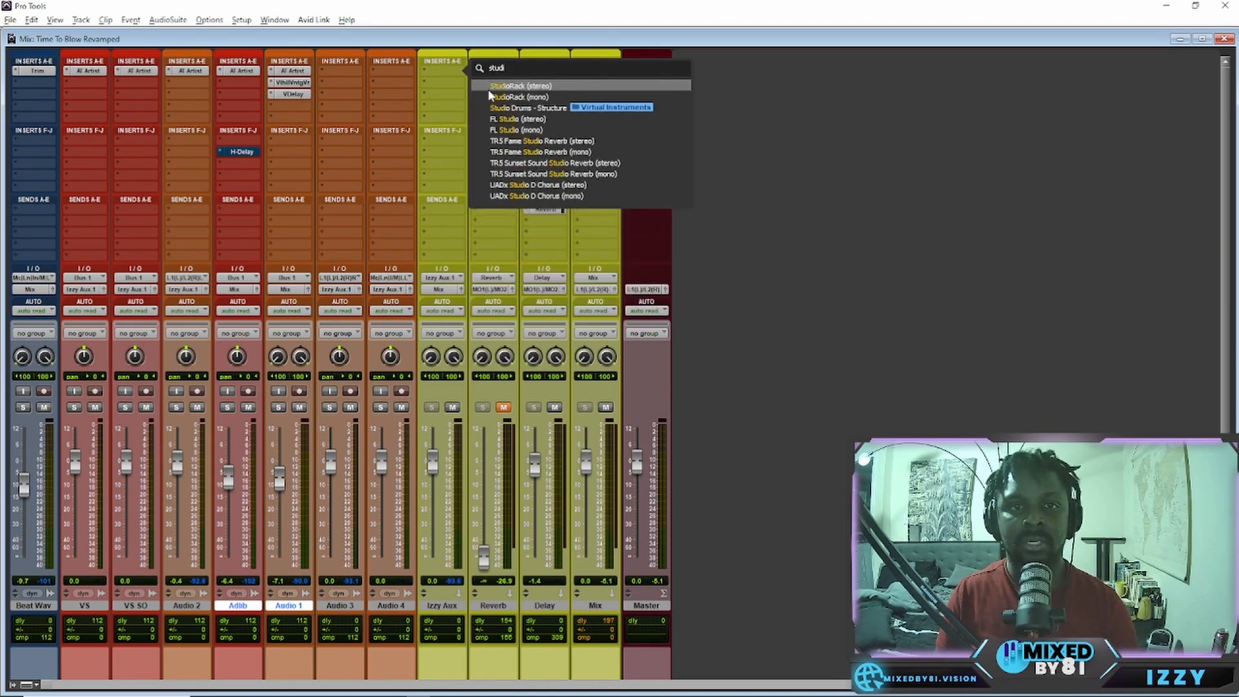
key(Return)
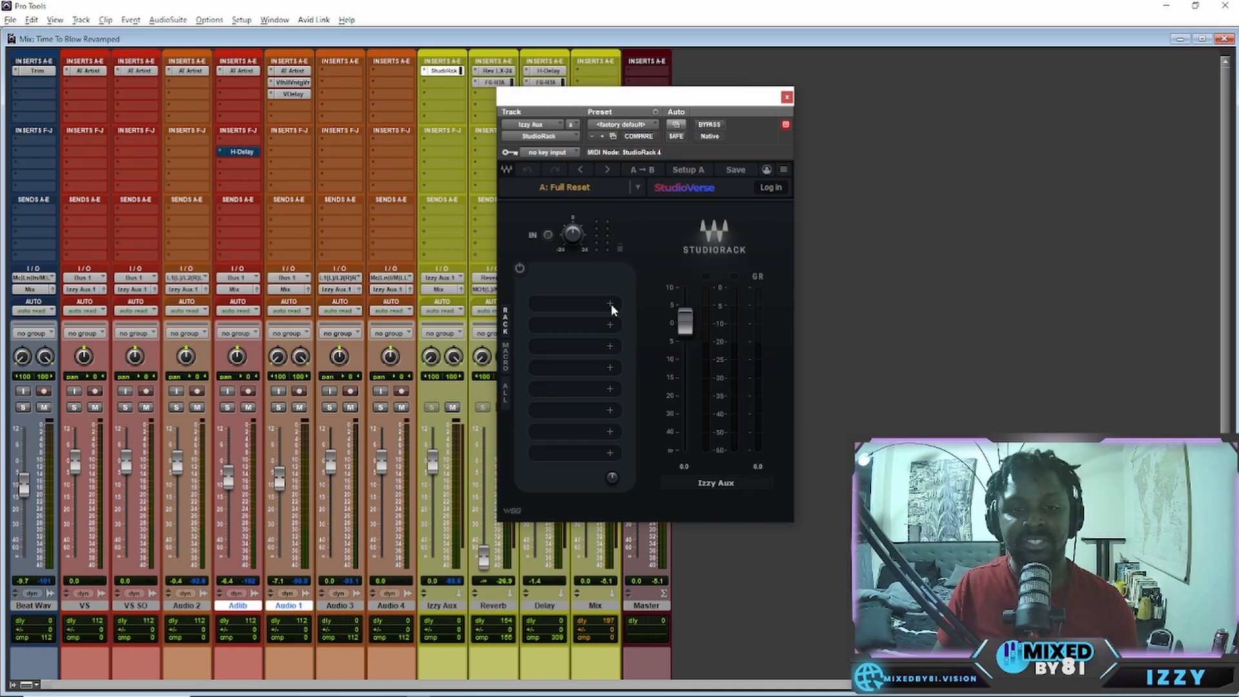
Load the VEQ4 equalizer into the first slot of the StudioRack chain on Izzy Aux.
click(610, 304)
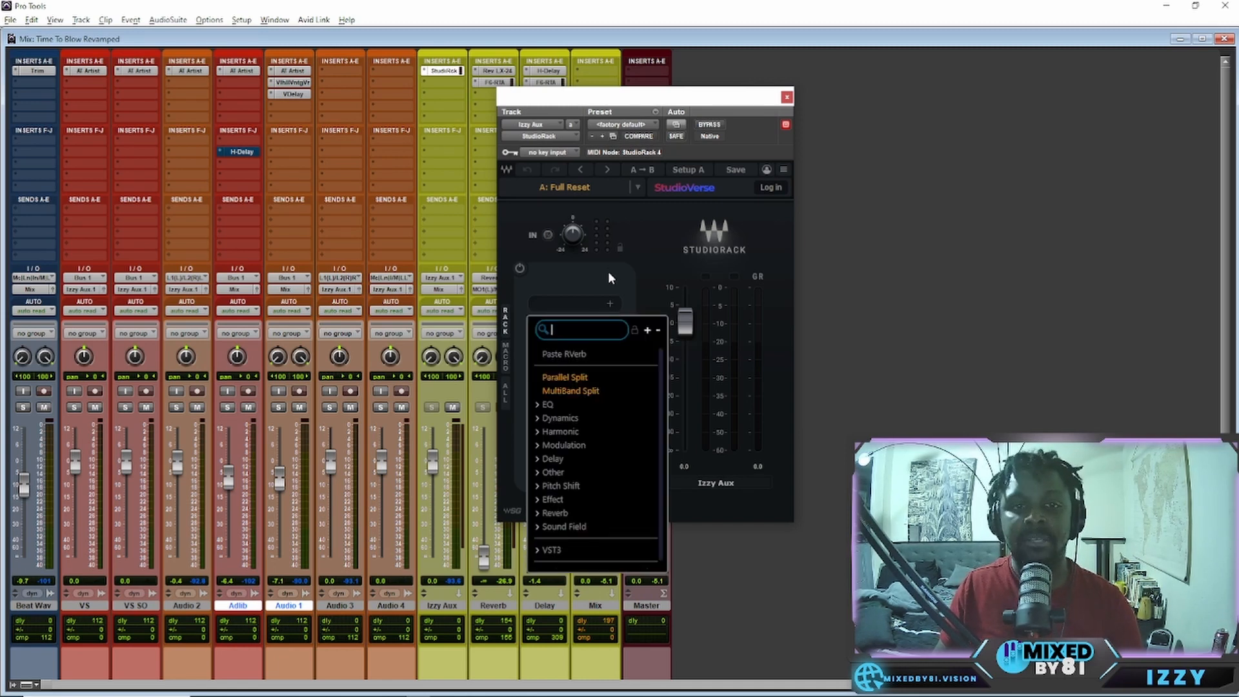
click(637, 257)
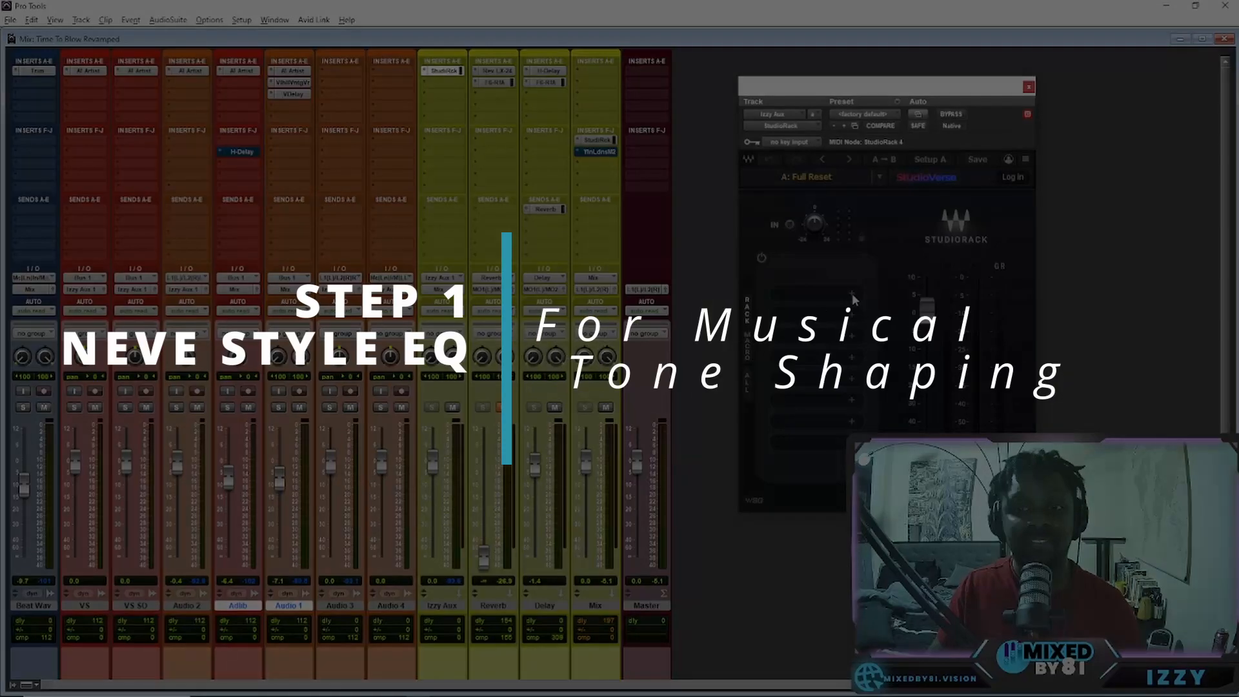
click(852, 294)
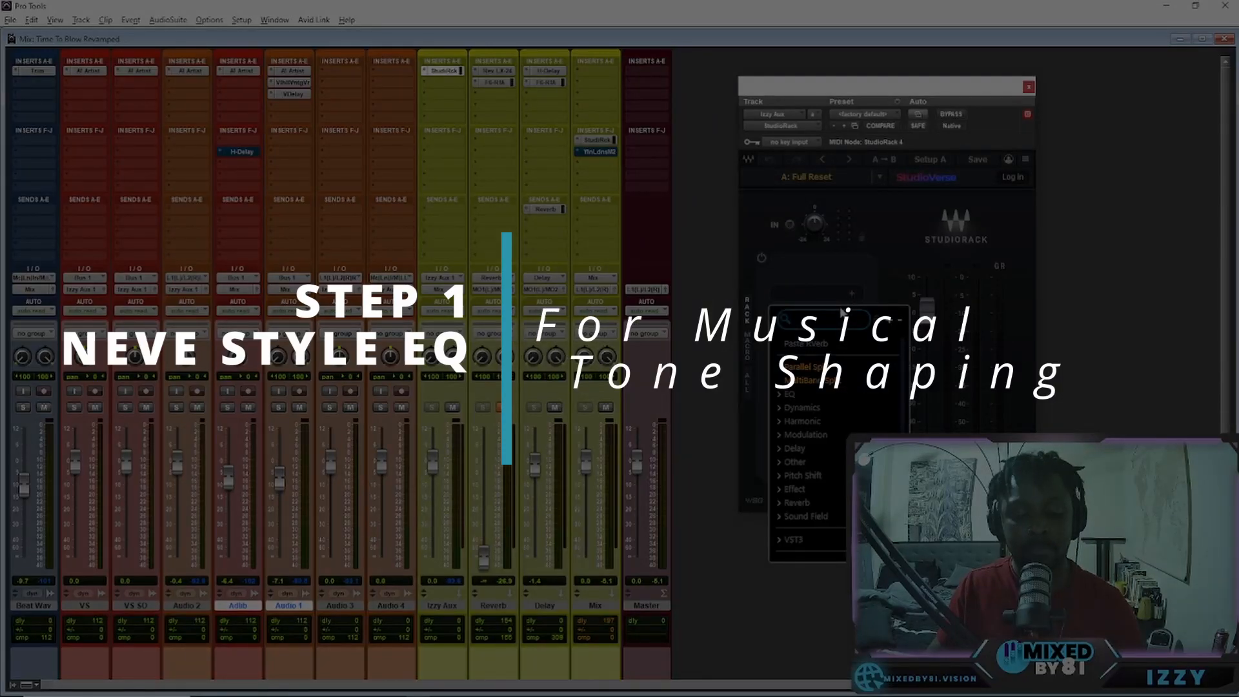
text(veq)
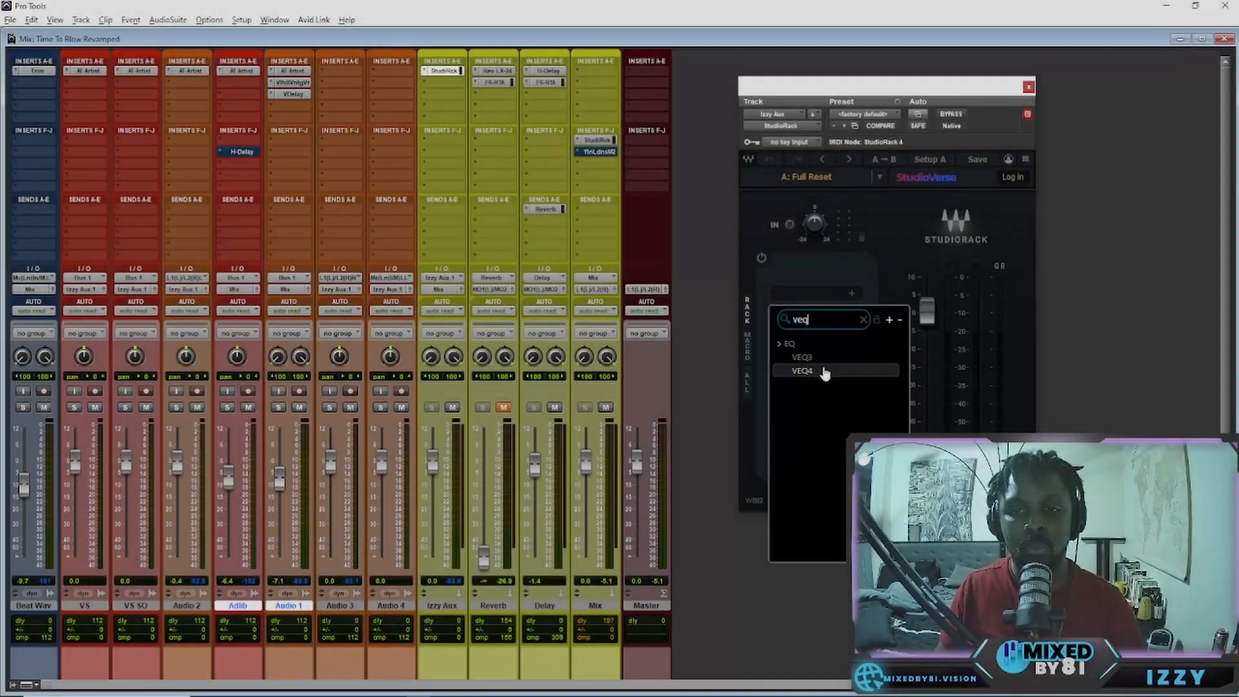
click(814, 371)
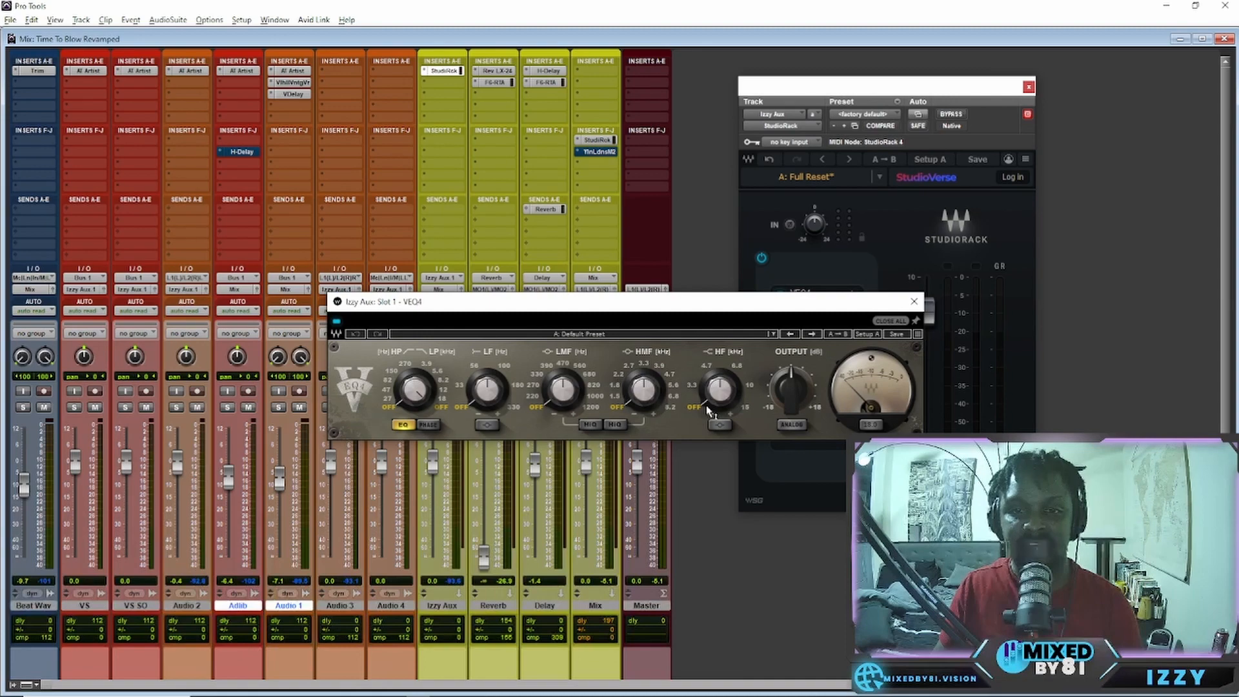
Set the VEQ4 band frequencies to 10 kHz for HF, 4.7 kHz for HMF and 220 Hz for LMF.
drag(705, 404, 752, 388)
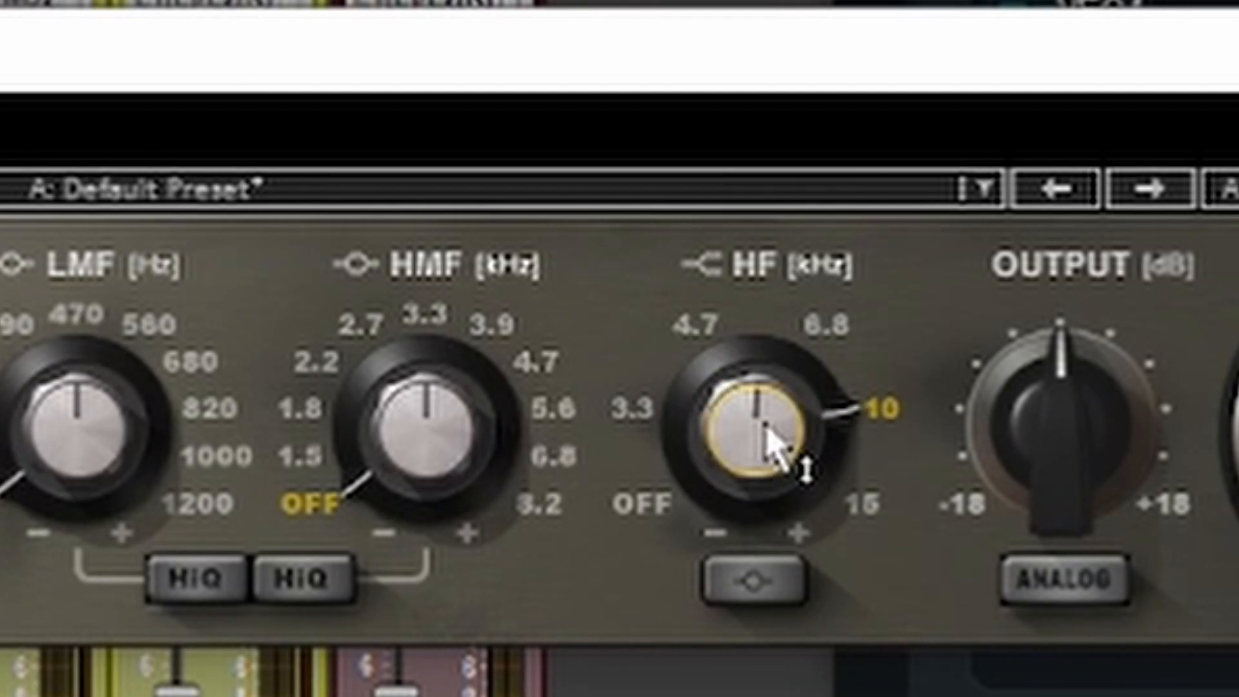
mouse_move(750, 448)
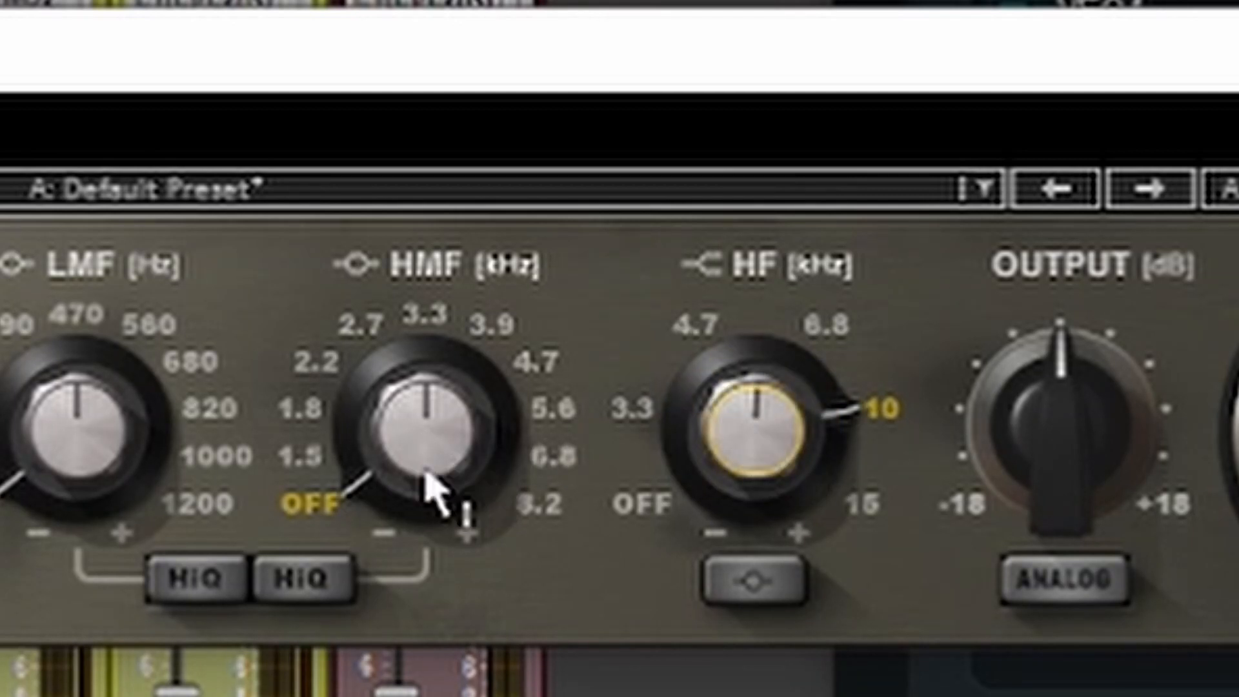
drag(368, 493, 395, 454)
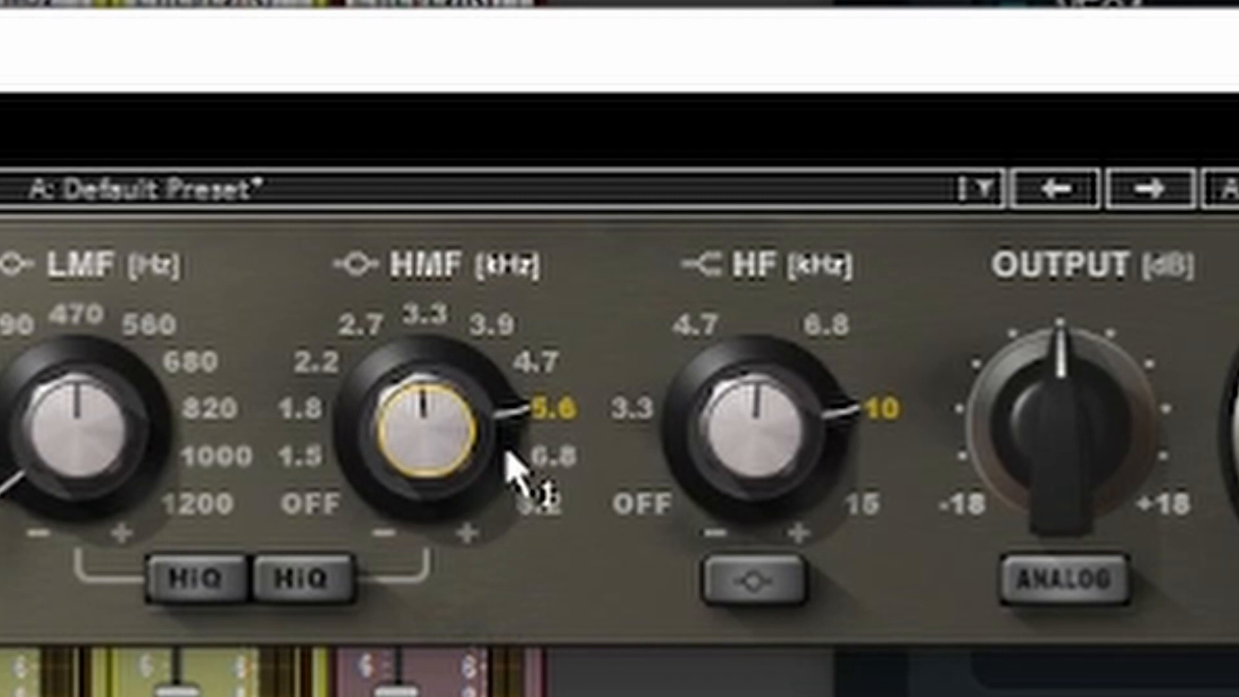
drag(513, 412, 525, 463)
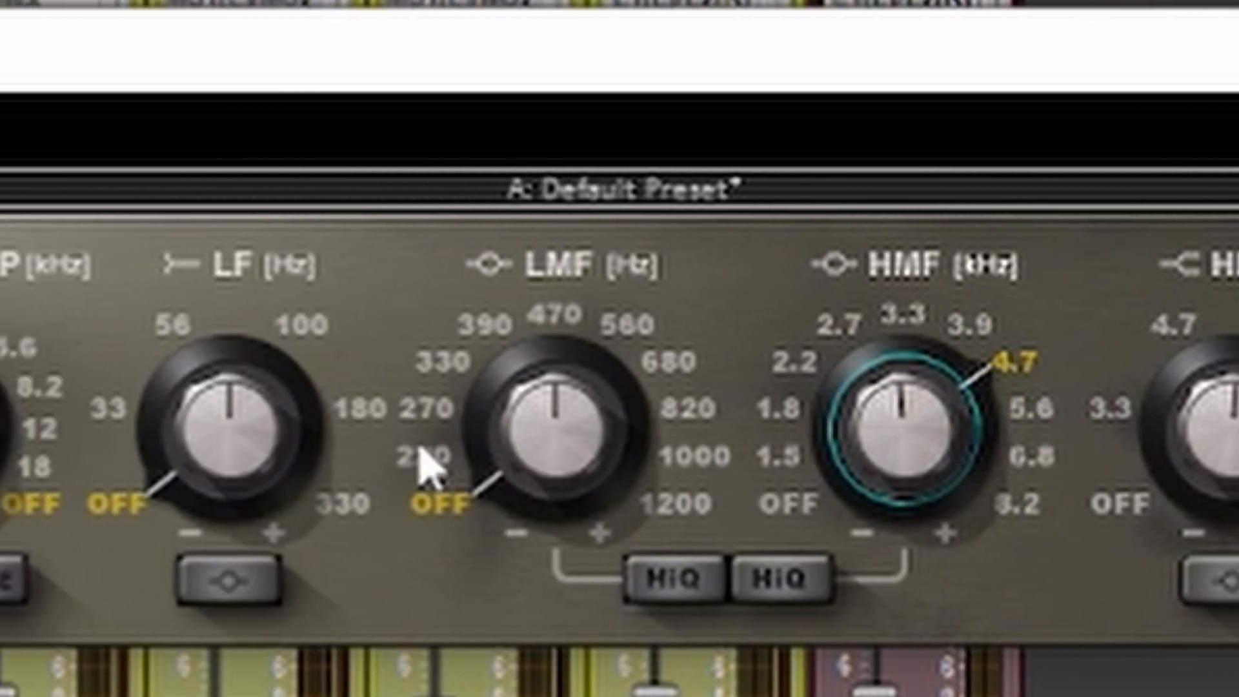
drag(479, 475, 538, 482)
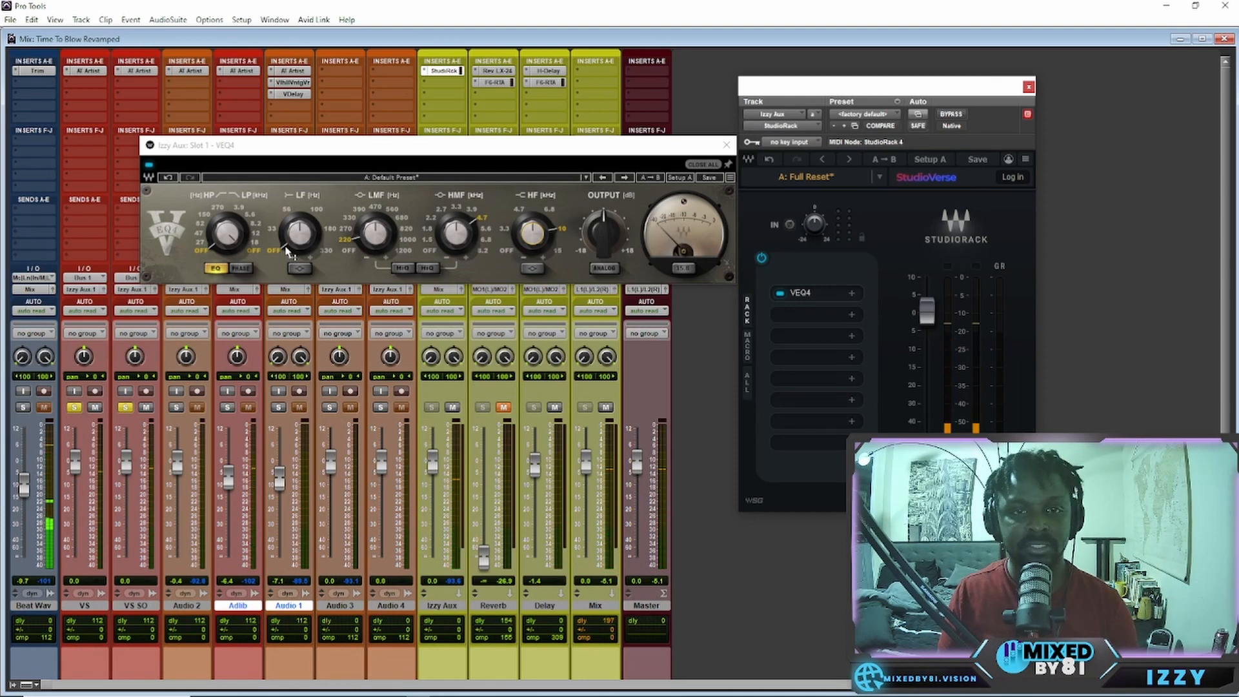
Set the VEQ4's high-pass filter to 82 Hz.
key(space)
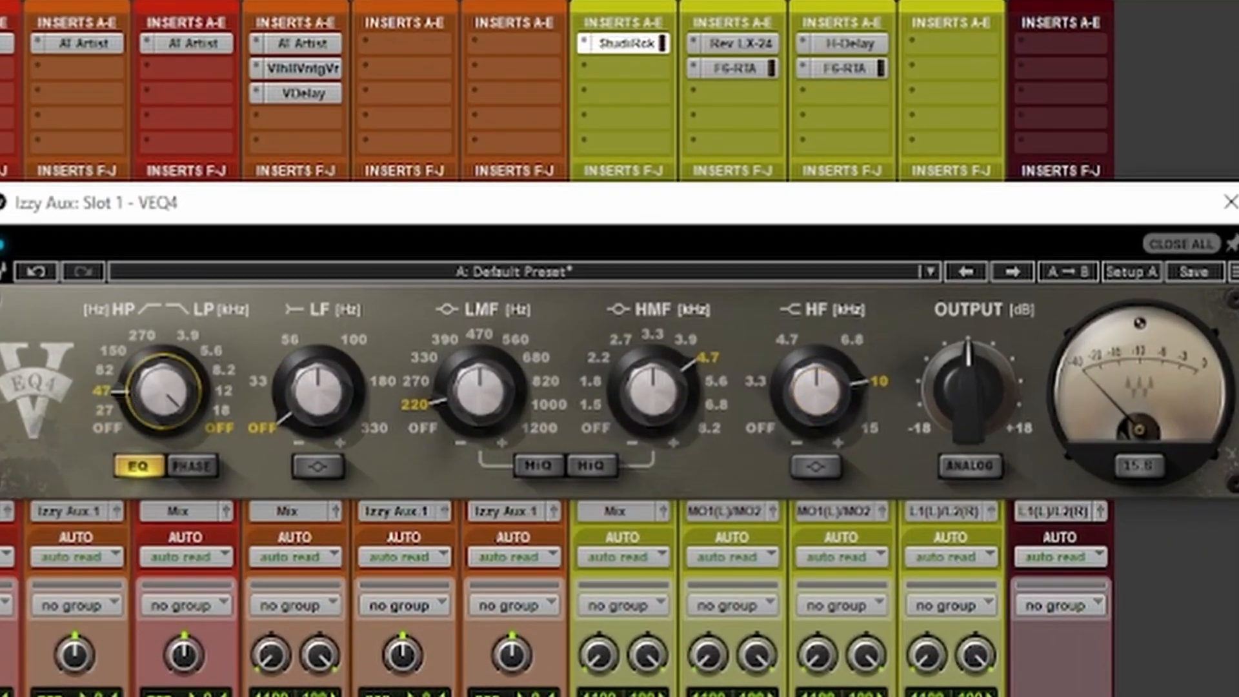
drag(122, 391, 124, 373)
drag(703, 229, 707, 251)
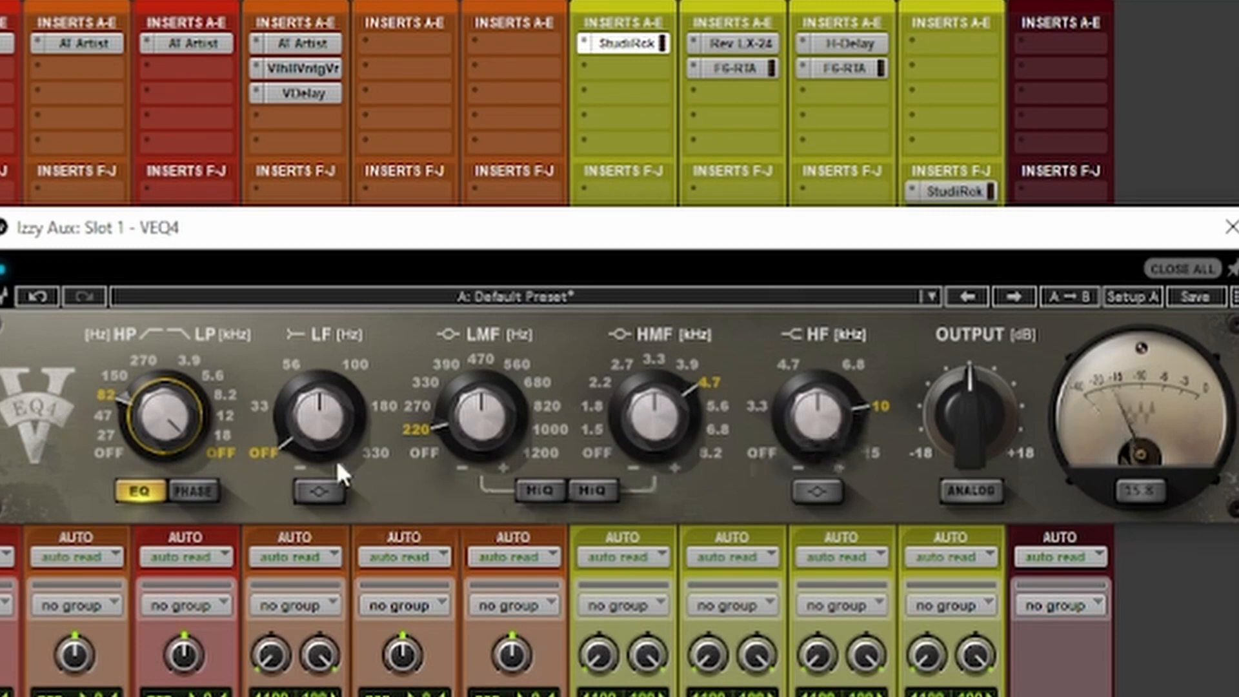
Cut the VEQ4's 220 Hz band slightly, fine-tune the 4.7 kHz gain and raise the 10 kHz gain.
drag(500, 424, 500, 441)
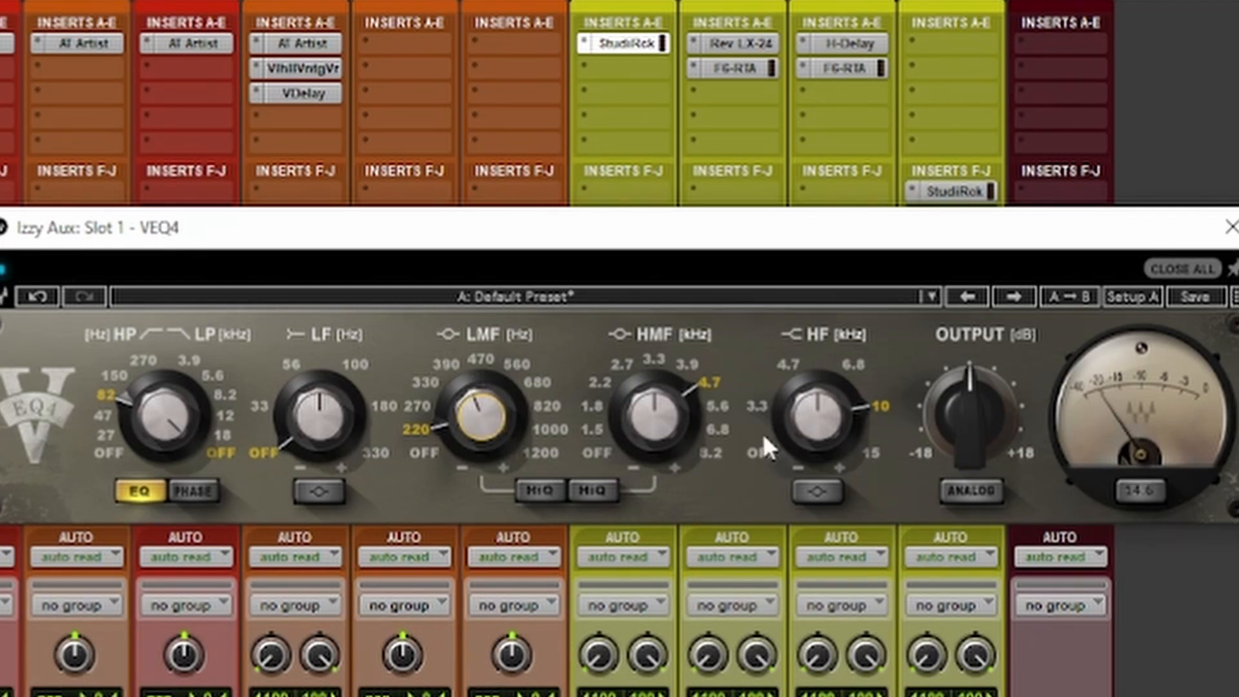
mouse_move(652, 418)
mouse_down()
mouse_move(653, 445)
mouse_move(652, 419)
mouse_up()
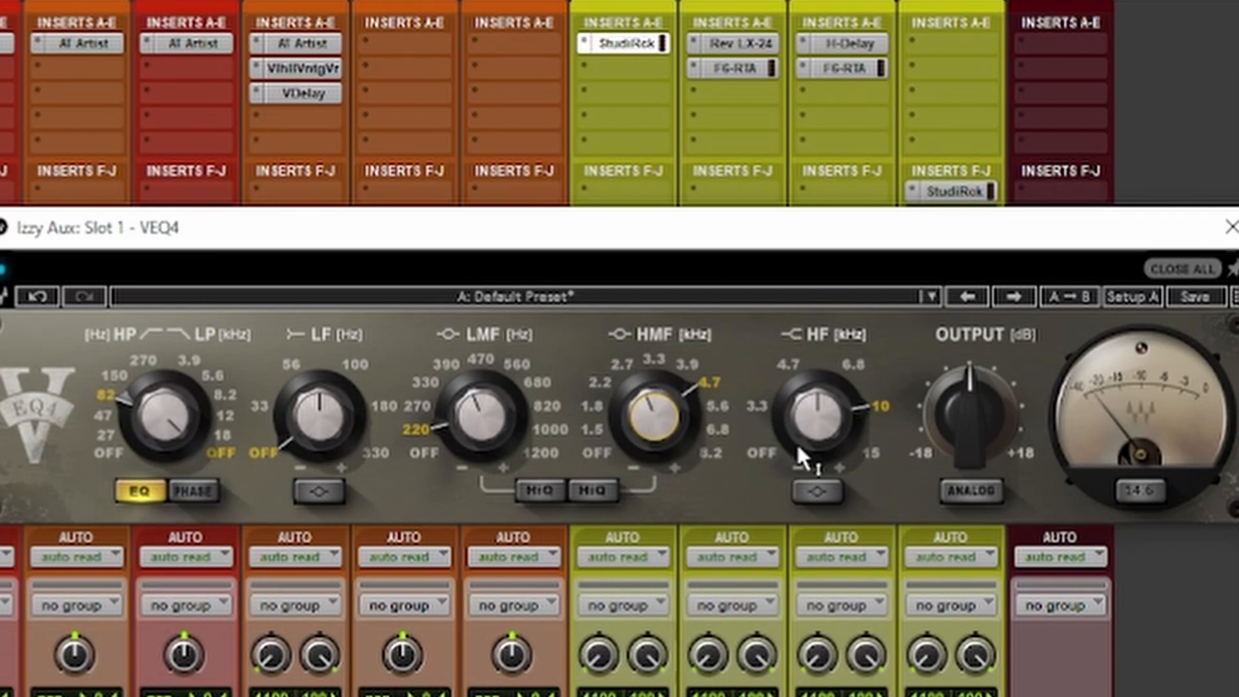
drag(813, 445, 831, 418)
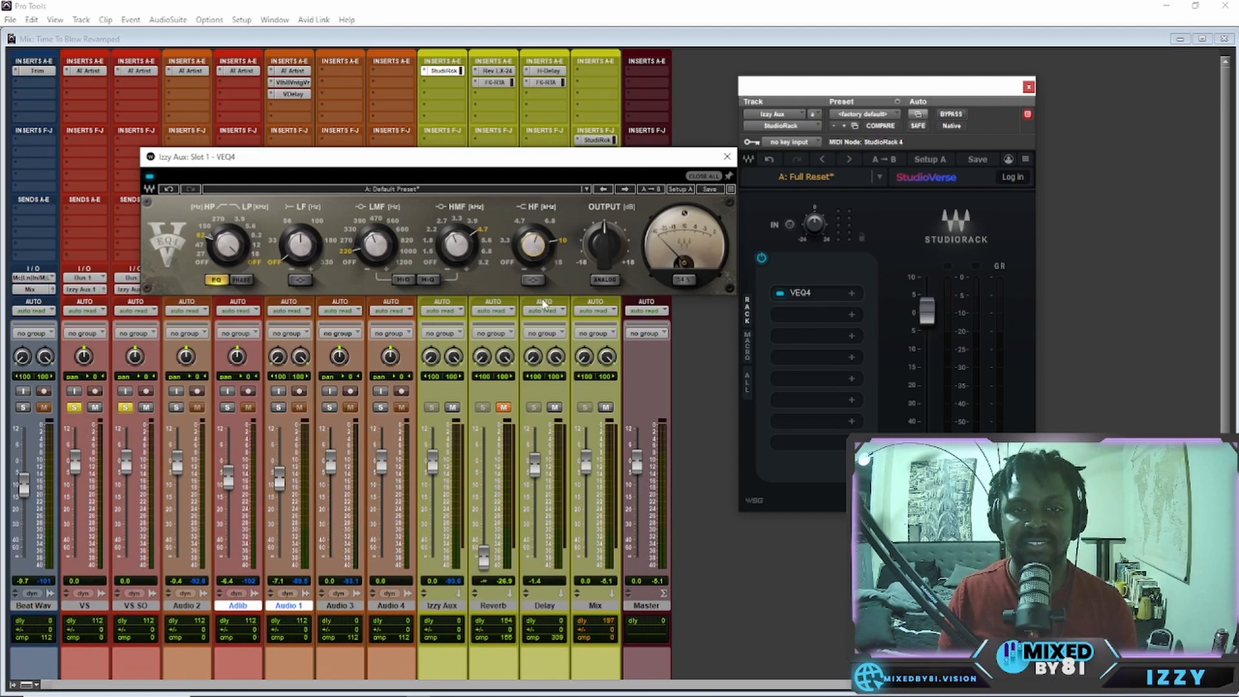
Enable Analog mode on the VEQ4 and close its window.
click(616, 280)
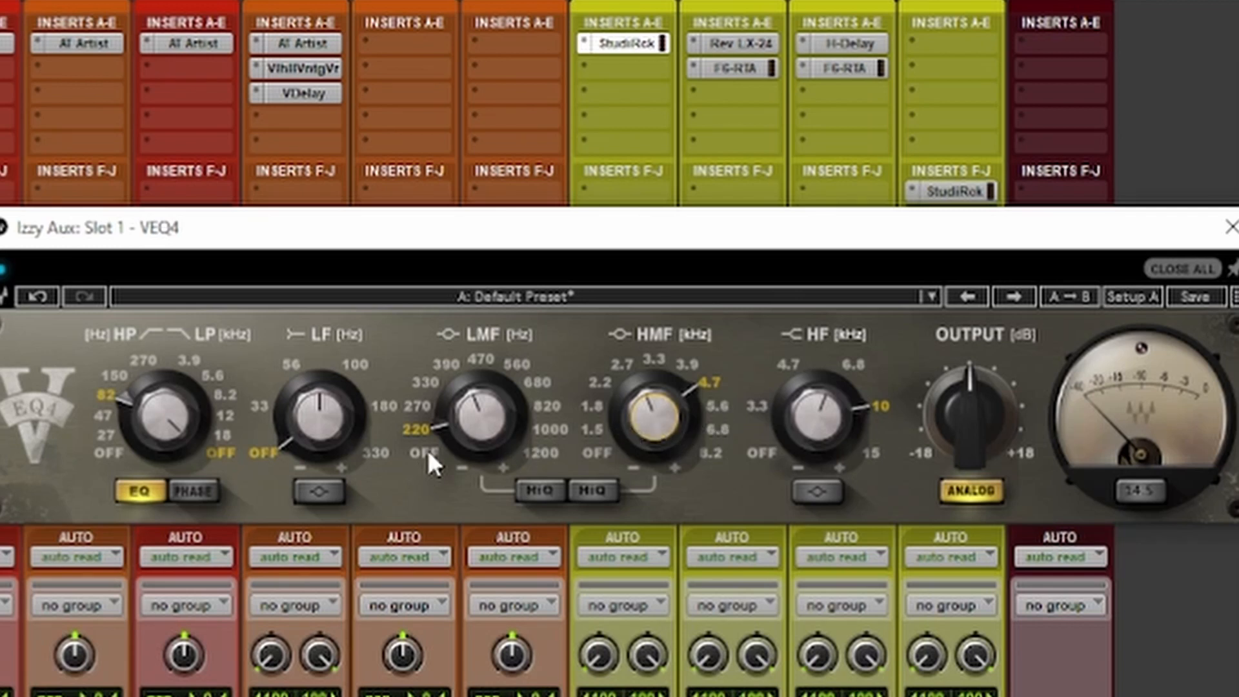
mouse_move(475, 433)
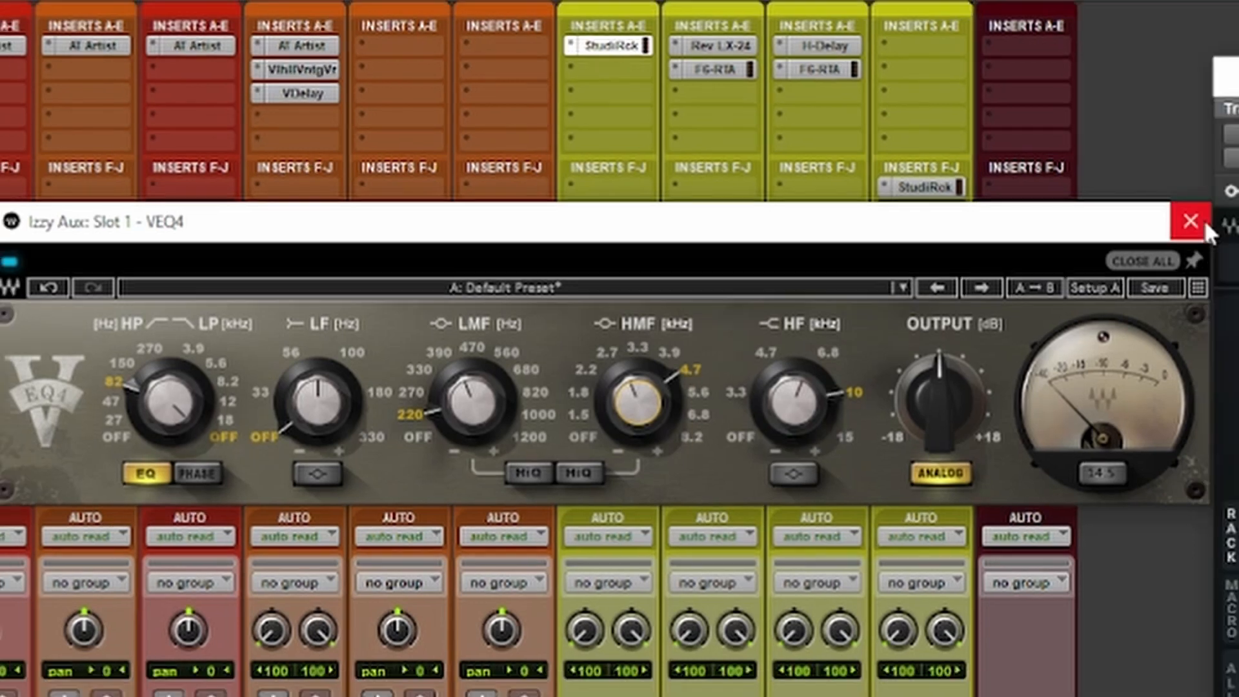
click(1232, 227)
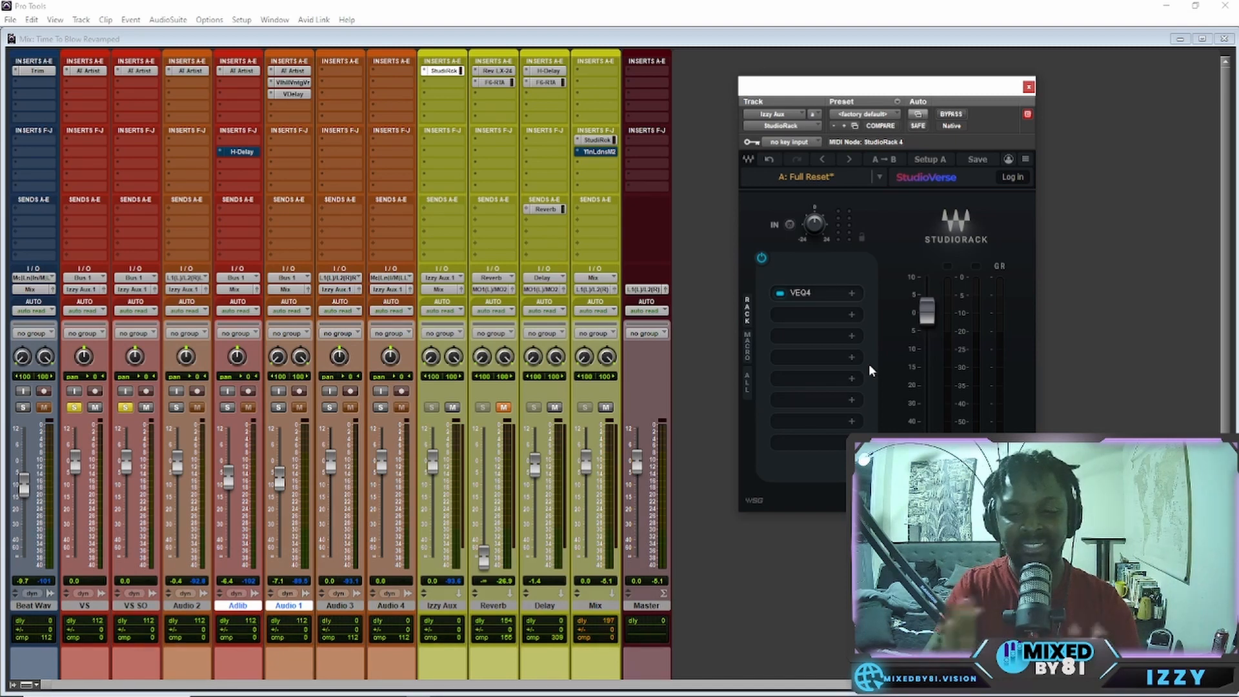
Load the dbx-160 compressor into the second slot of the StudioRack chain.
click(850, 318)
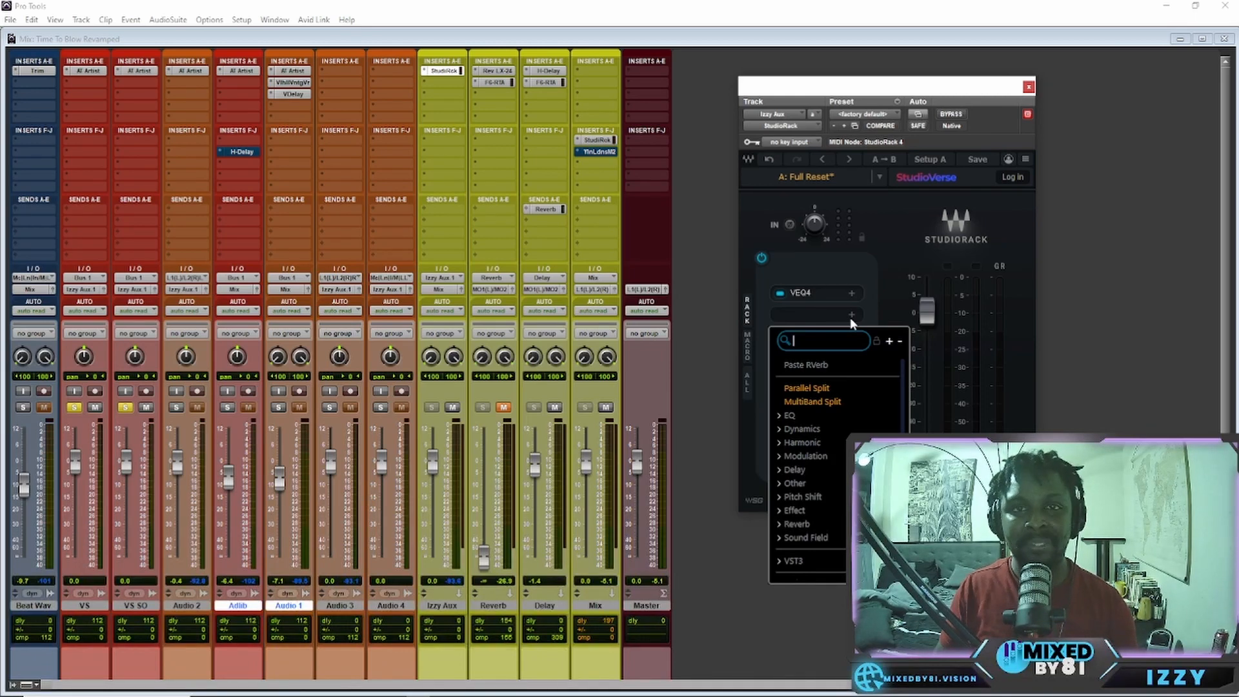
text(dbx)
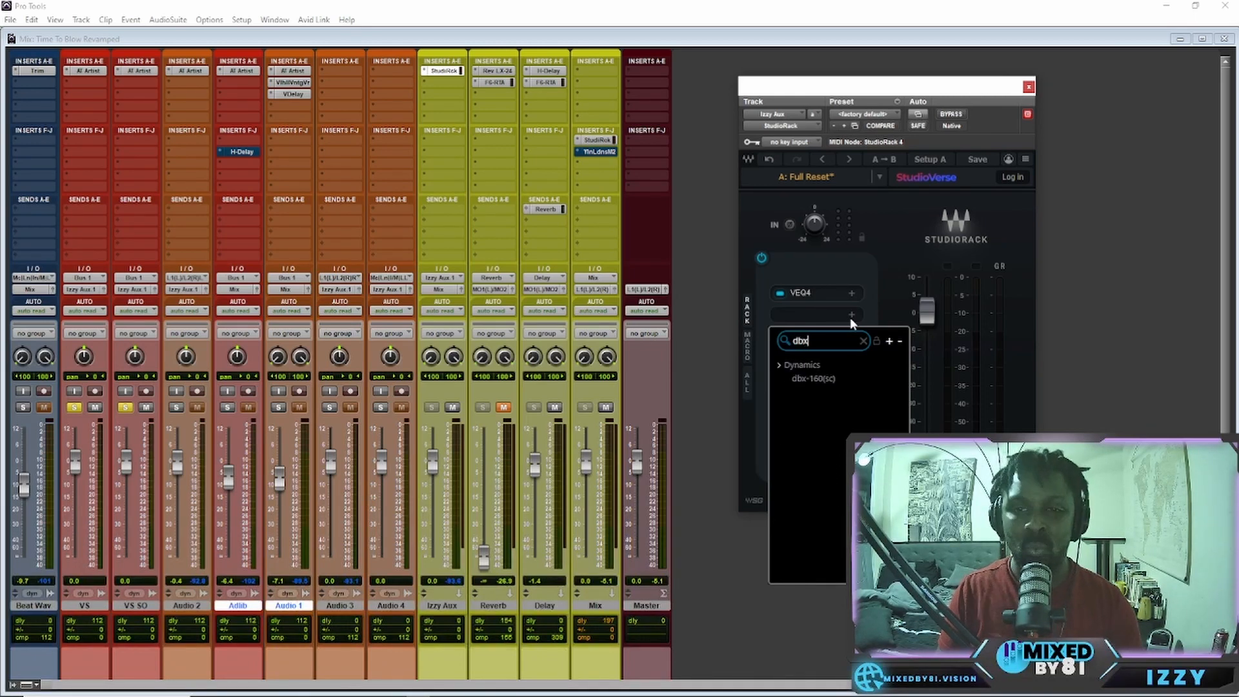
click(839, 380)
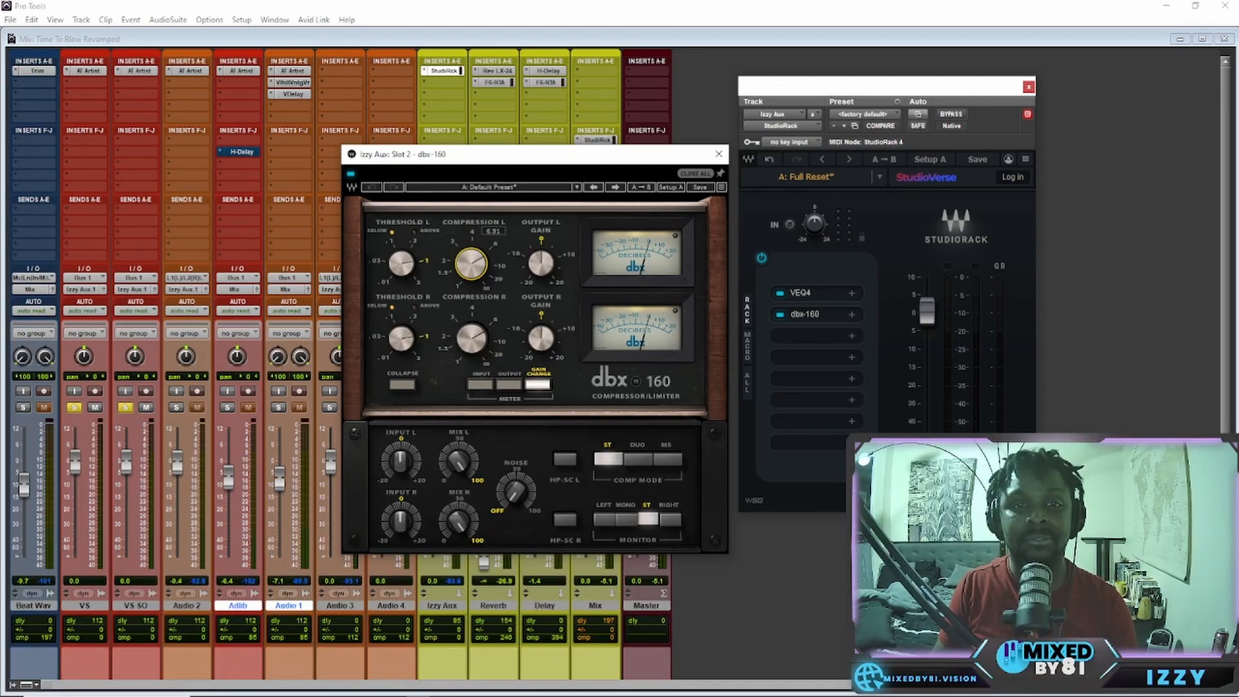
Set the dbx-160's threshold between .1 and .3 and its compression ratio to about 8.13.
drag(477, 276, 472, 273)
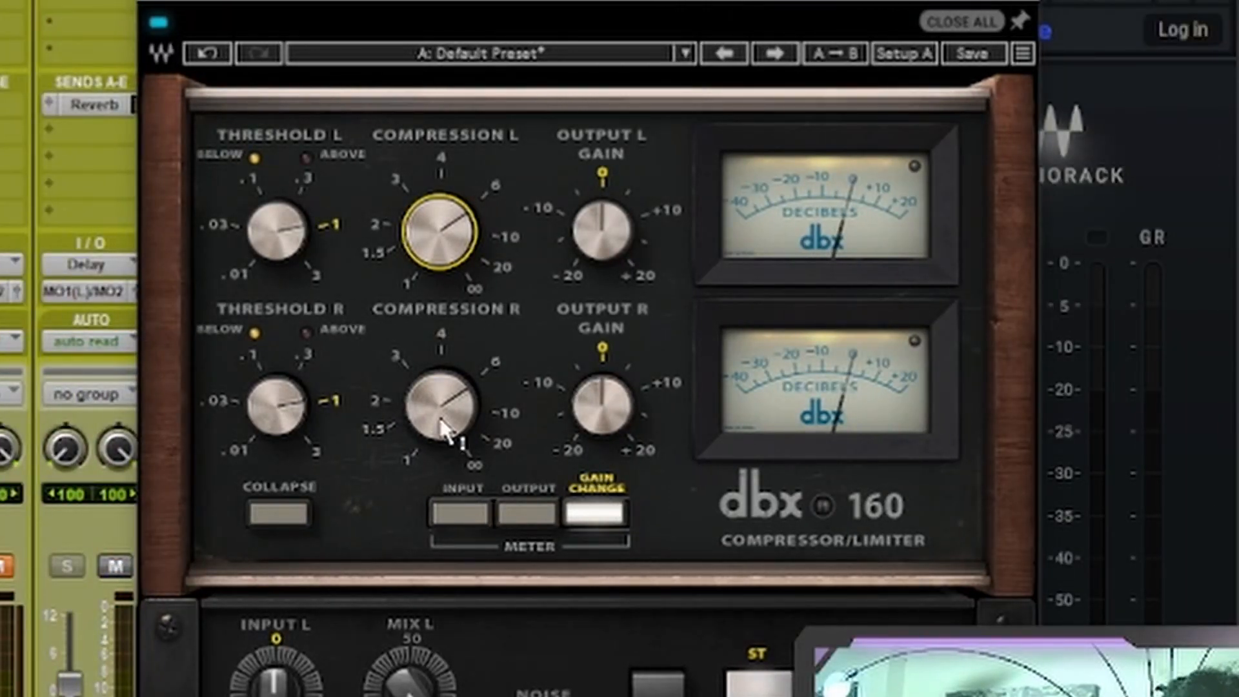
mouse_move(421, 388)
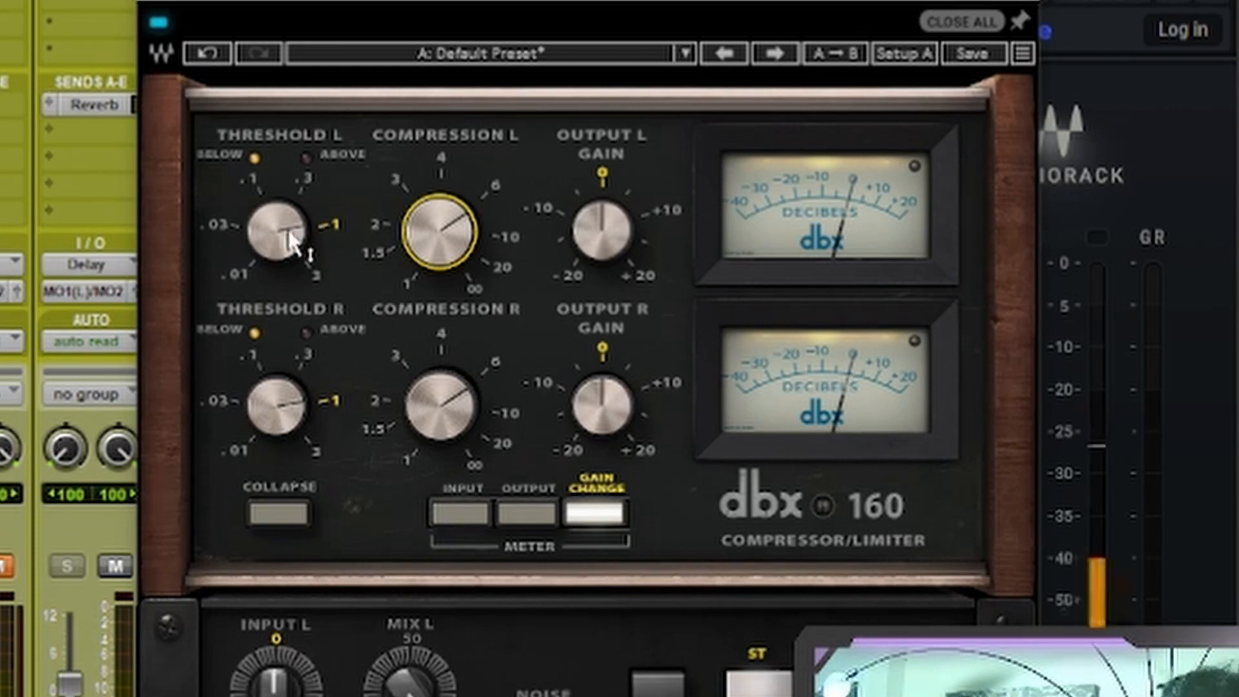
drag(292, 240, 291, 299)
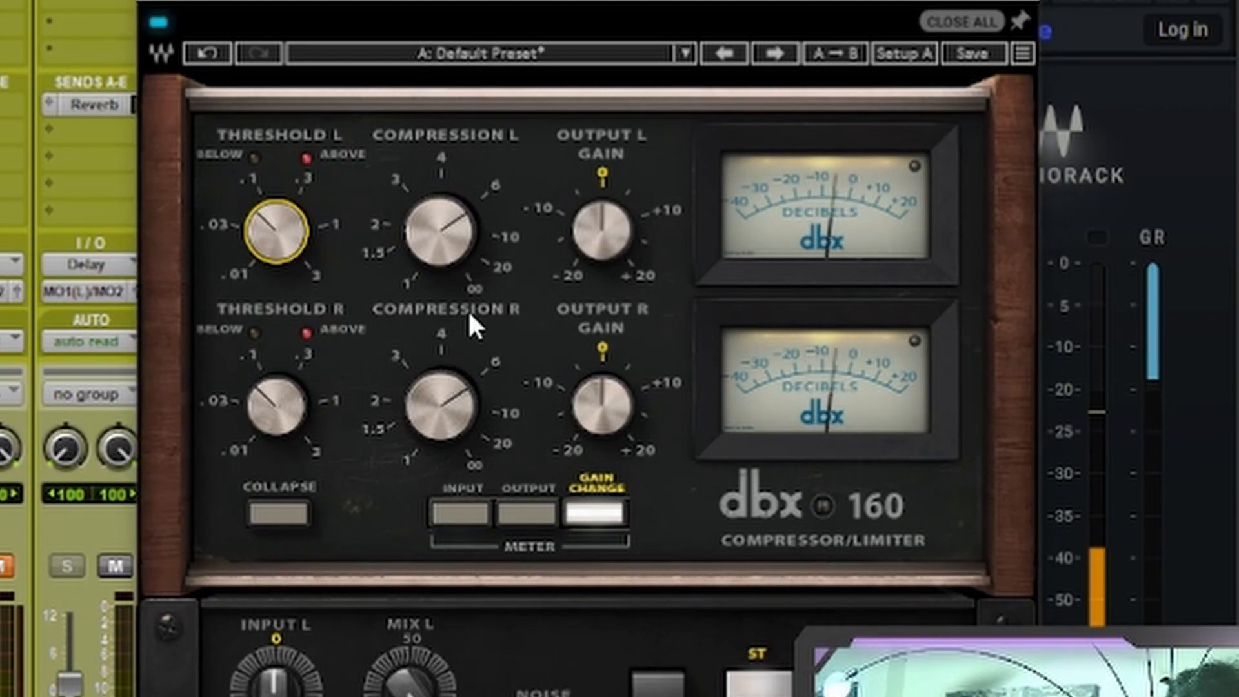
mouse_move(303, 229)
mouse_down()
mouse_move(293, 250)
mouse_move(292, 227)
mouse_move(292, 240)
mouse_up()
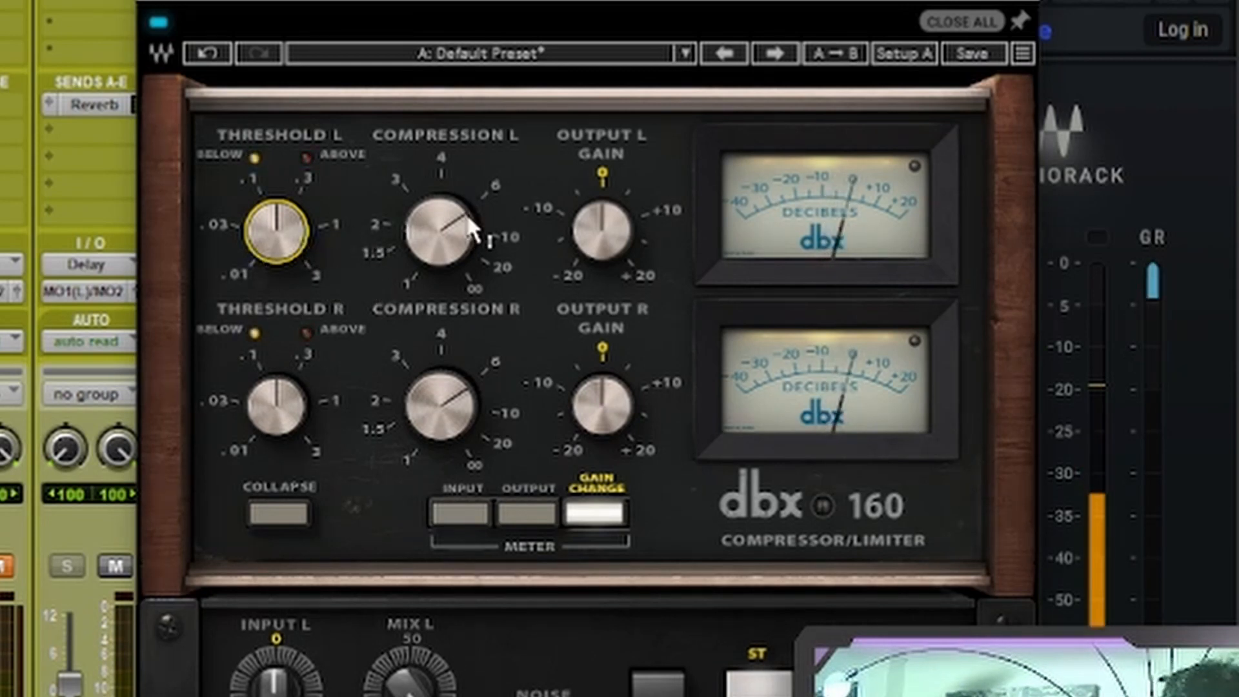
drag(470, 243, 471, 231)
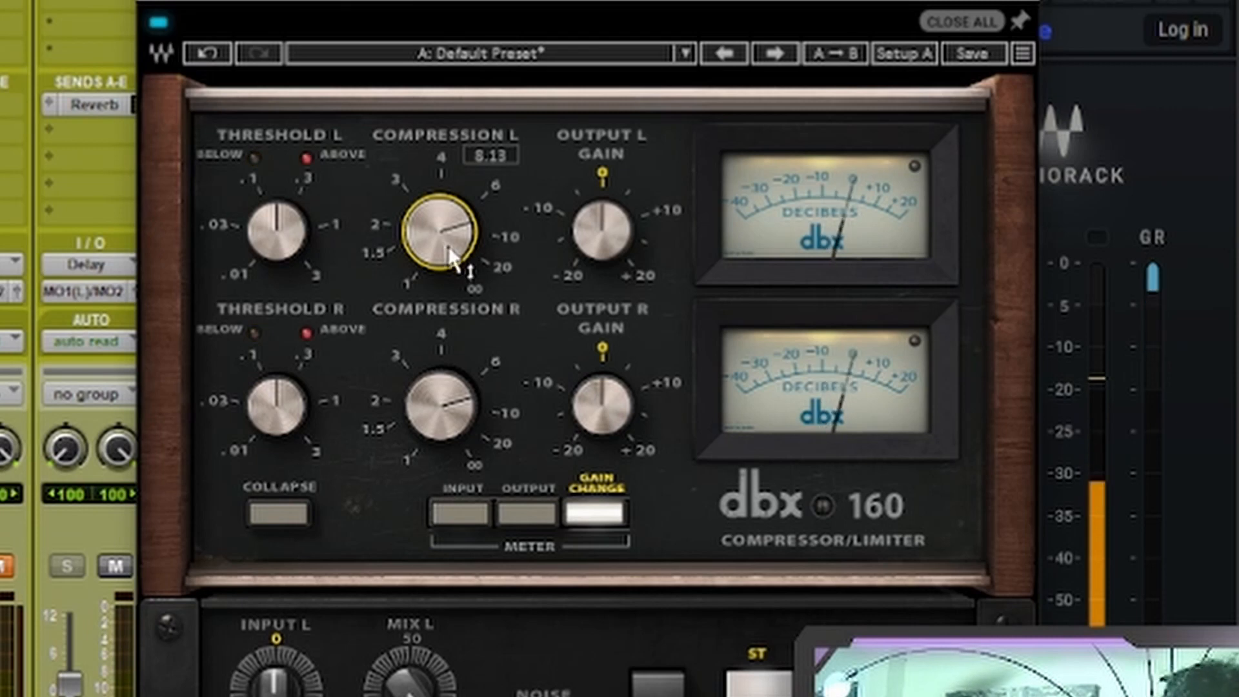
Fine-tune the dbx-160's threshold between .1 and .3 and raise its output gain to make up level.
drag(303, 237, 303, 234)
drag(276, 231, 276, 229)
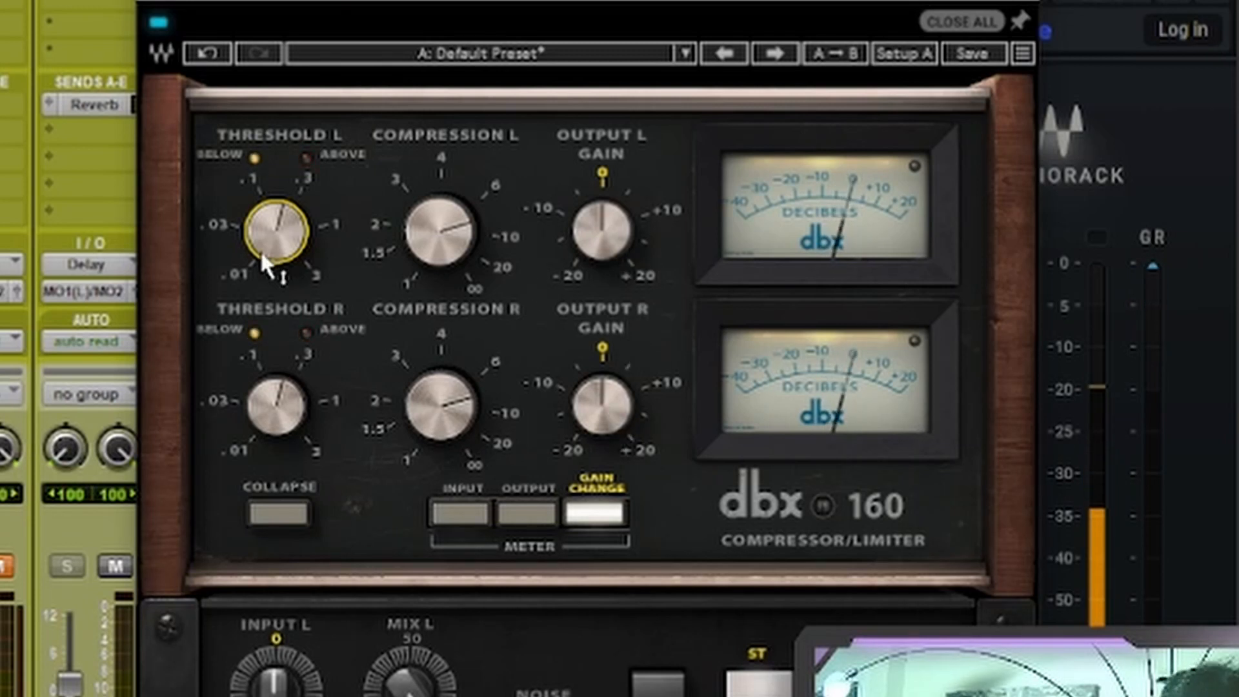
drag(262, 253, 263, 260)
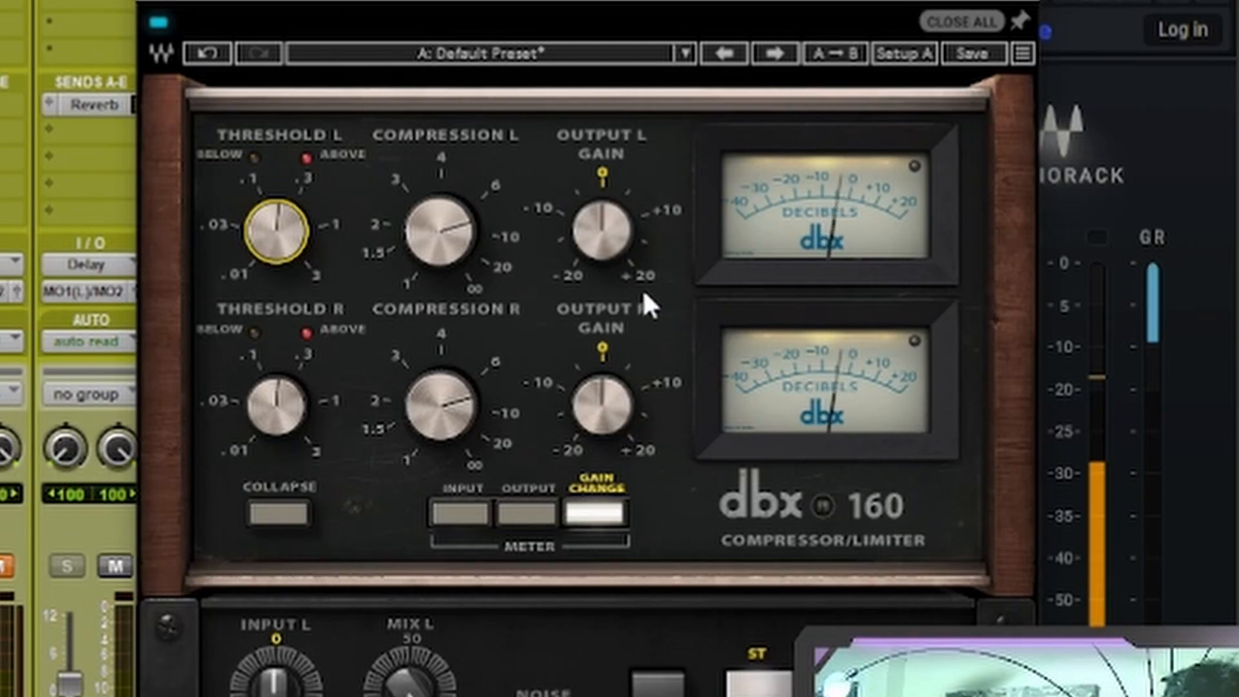
drag(611, 255, 610, 225)
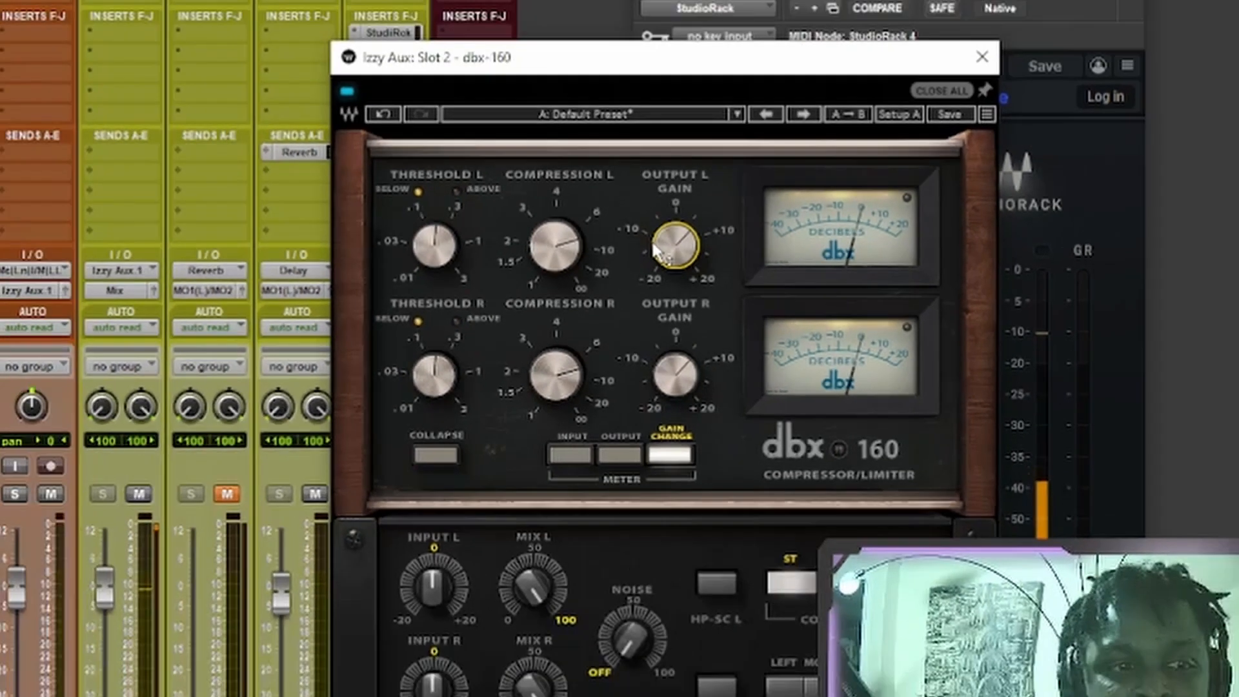
mouse_move(652, 245)
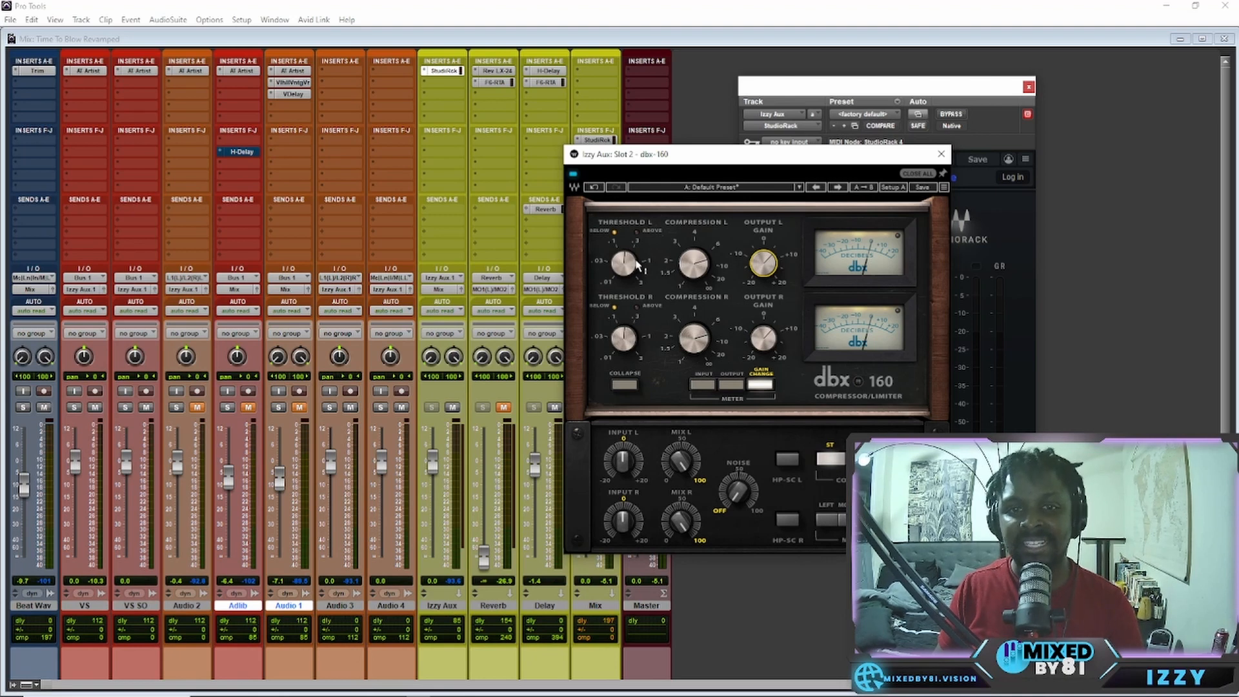
Try a lower mix amount on the dbx-160 and return it to 100%.
mouse_move(693, 465)
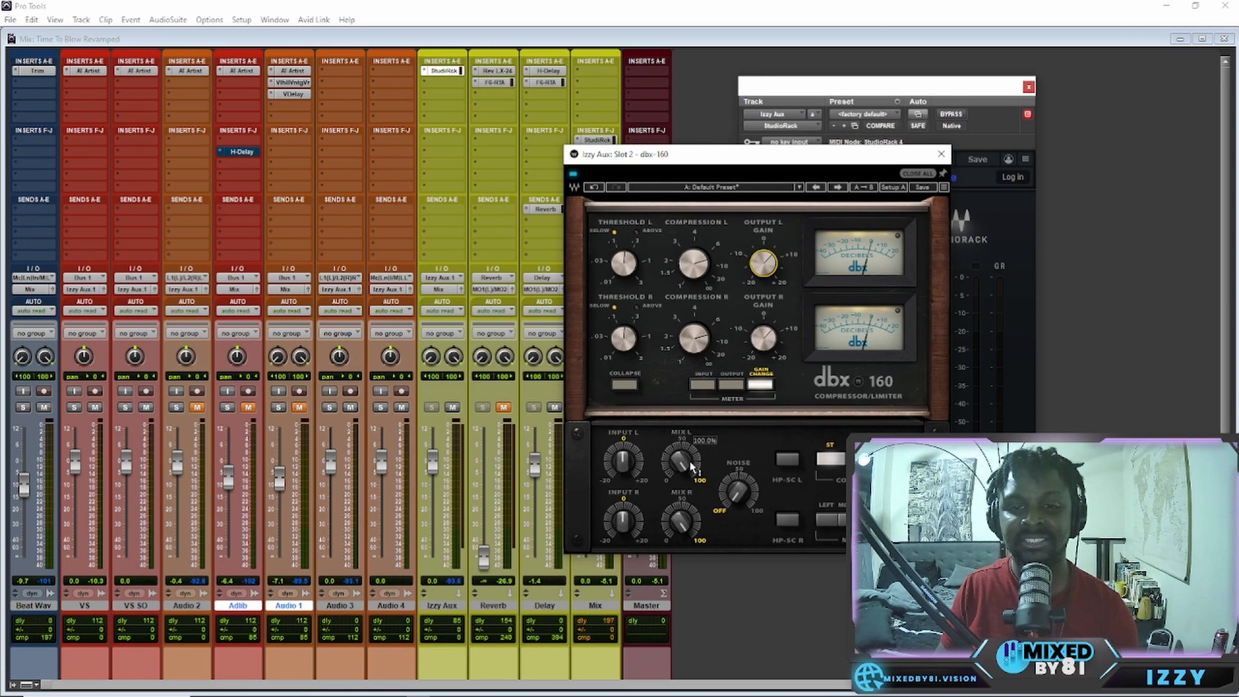
drag(688, 469, 688, 493)
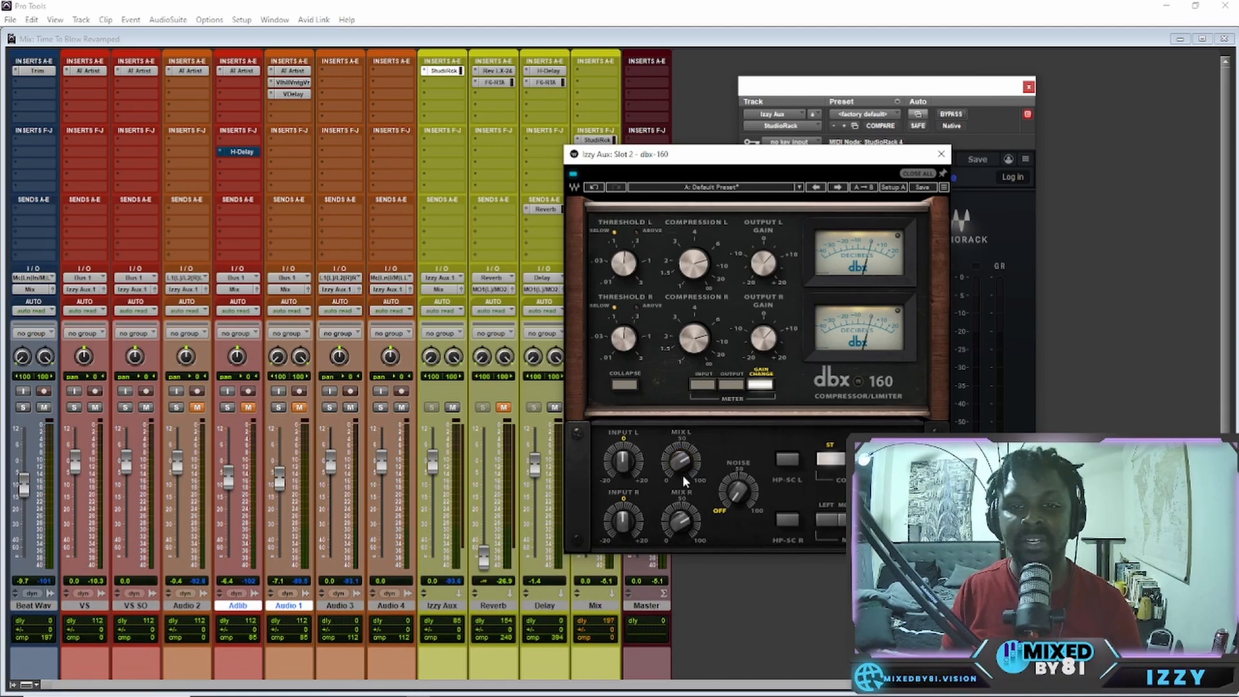
drag(686, 482, 728, 449)
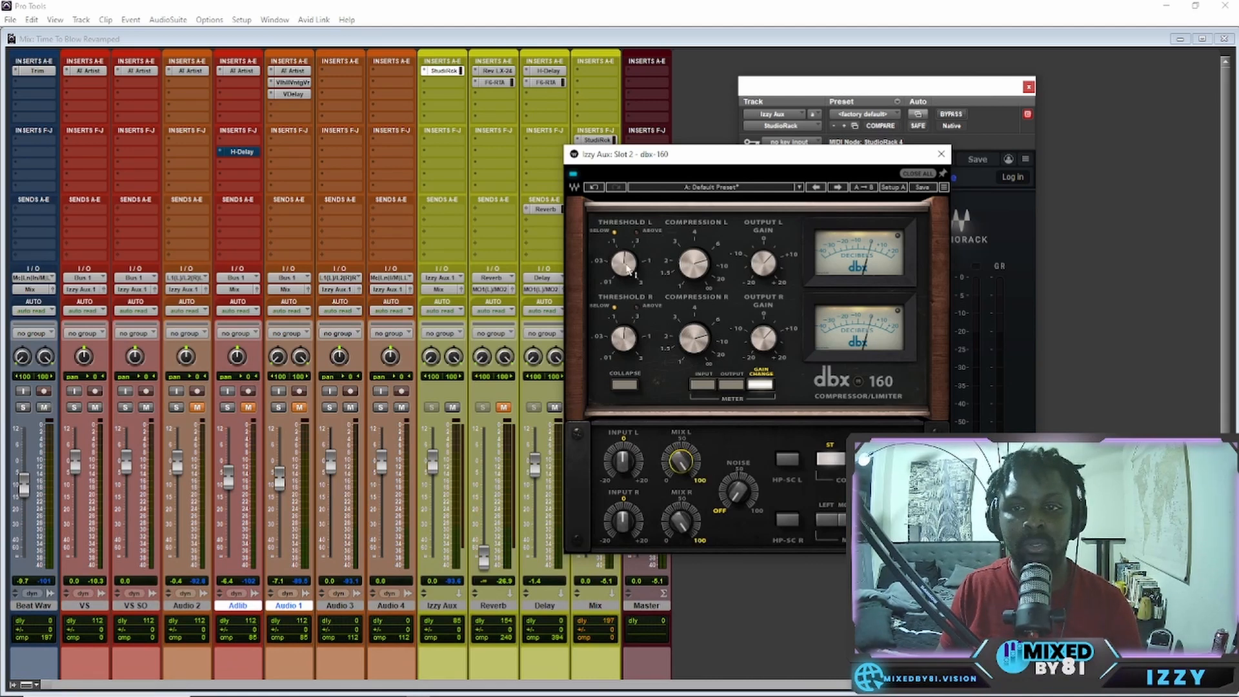
Play the song, lower the dbx-160's threshold slightly and adjust its output gain to compensate.
key(space)
drag(627, 268, 627, 280)
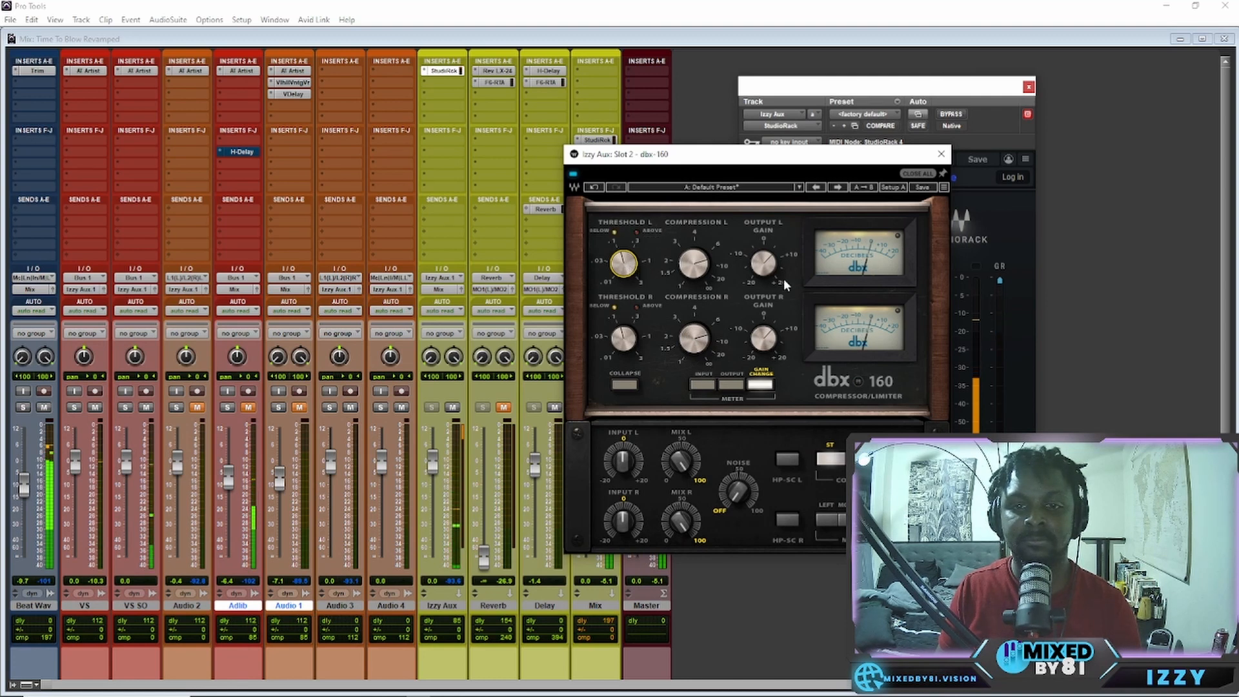
drag(763, 263, 763, 255)
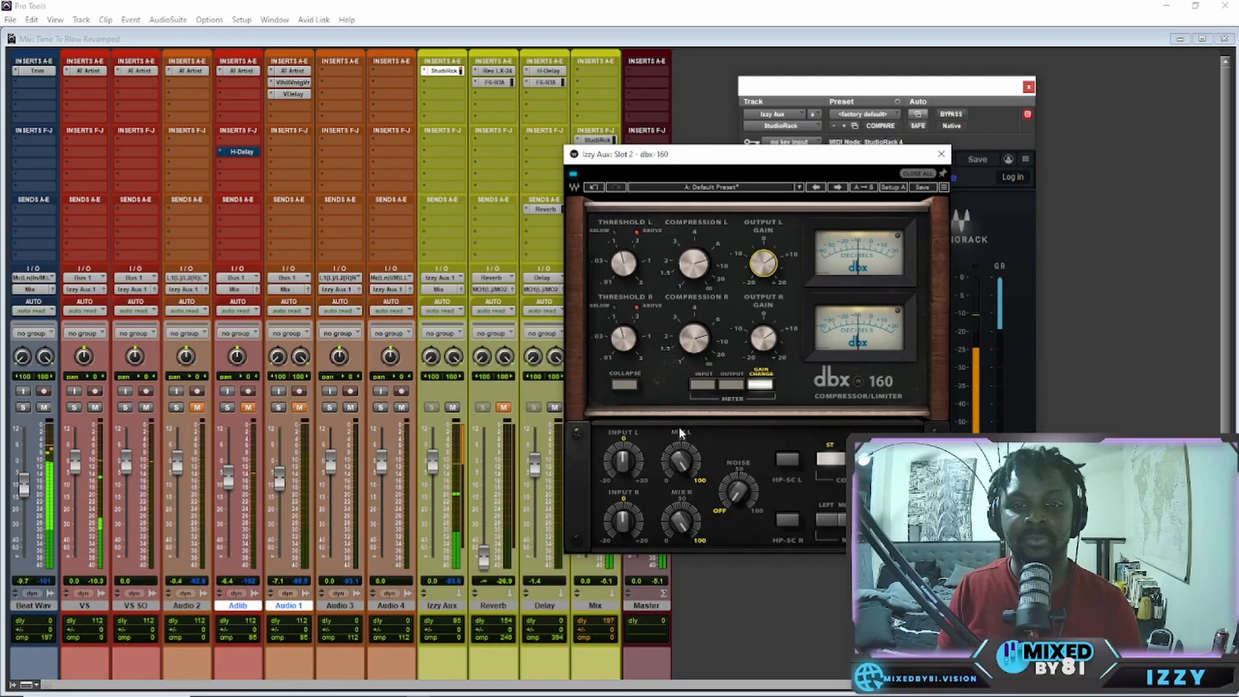
Set the dbx-160's mix to about 72% and its output gain to about 7.3, and stop playback.
mouse_move(669, 446)
mouse_down()
mouse_move(670, 468)
mouse_move(668, 444)
mouse_up()
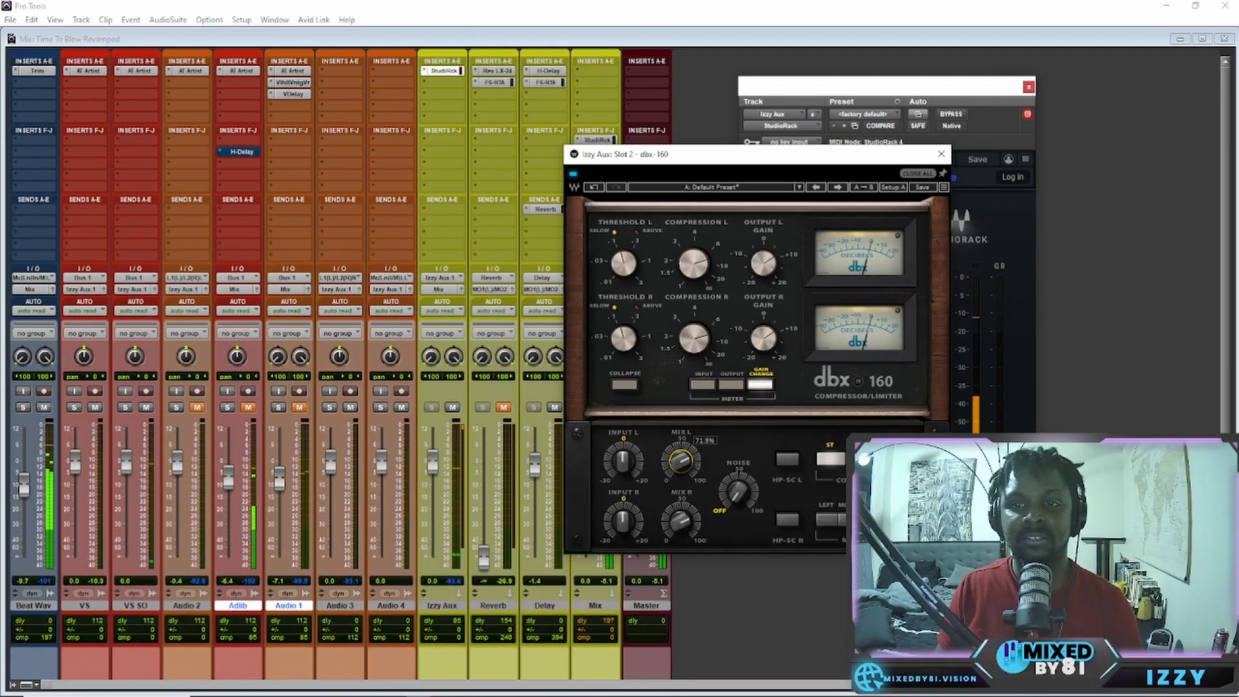
drag(764, 263, 764, 259)
key(space)
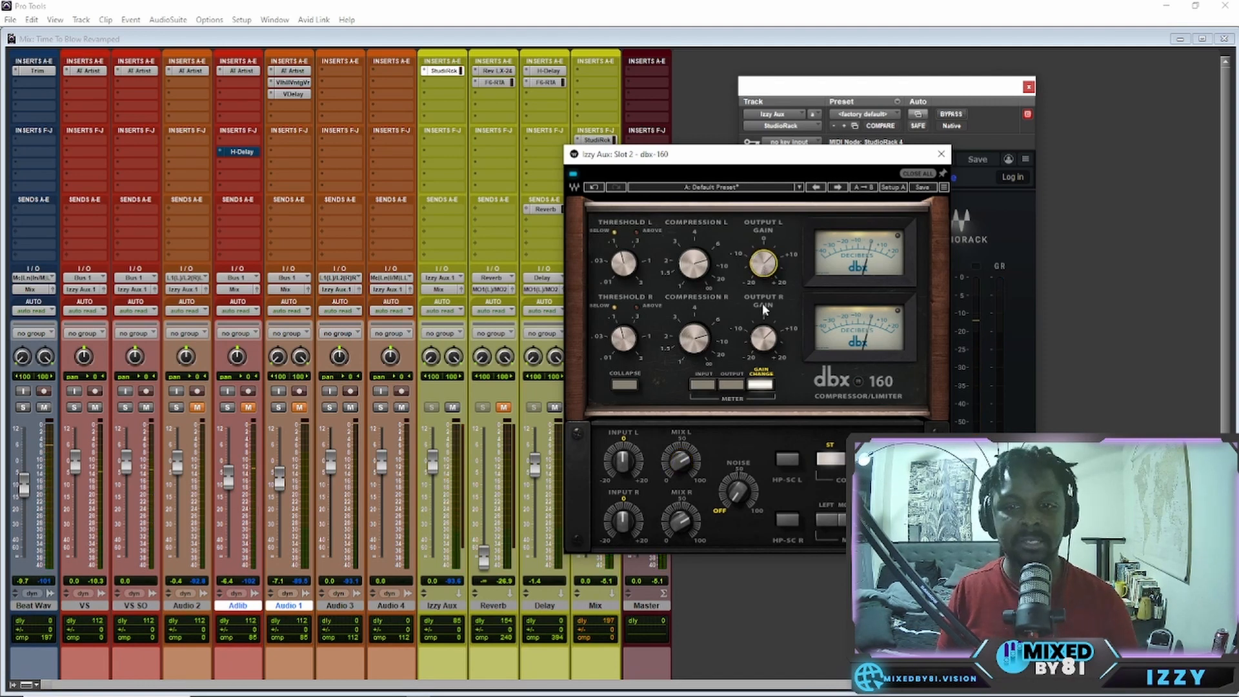
Play the song to compare the vocal with the dbx-160 bypassed and active, and close the compressor.
key(space)
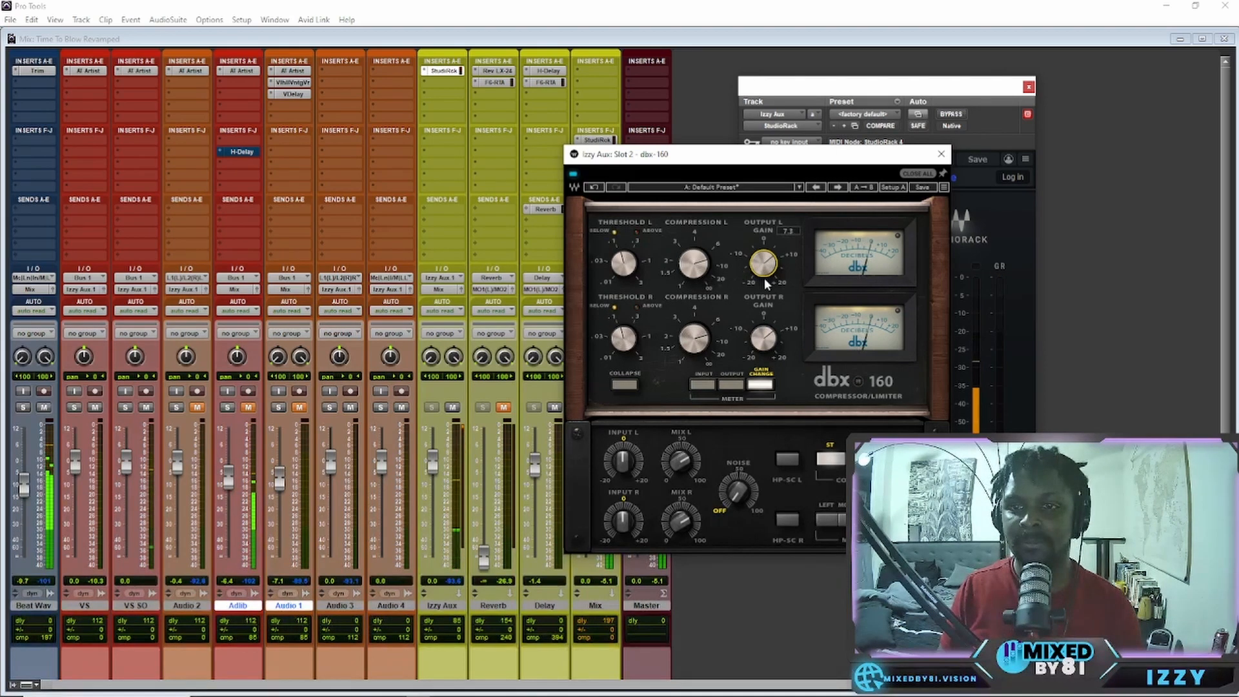
click(573, 174)
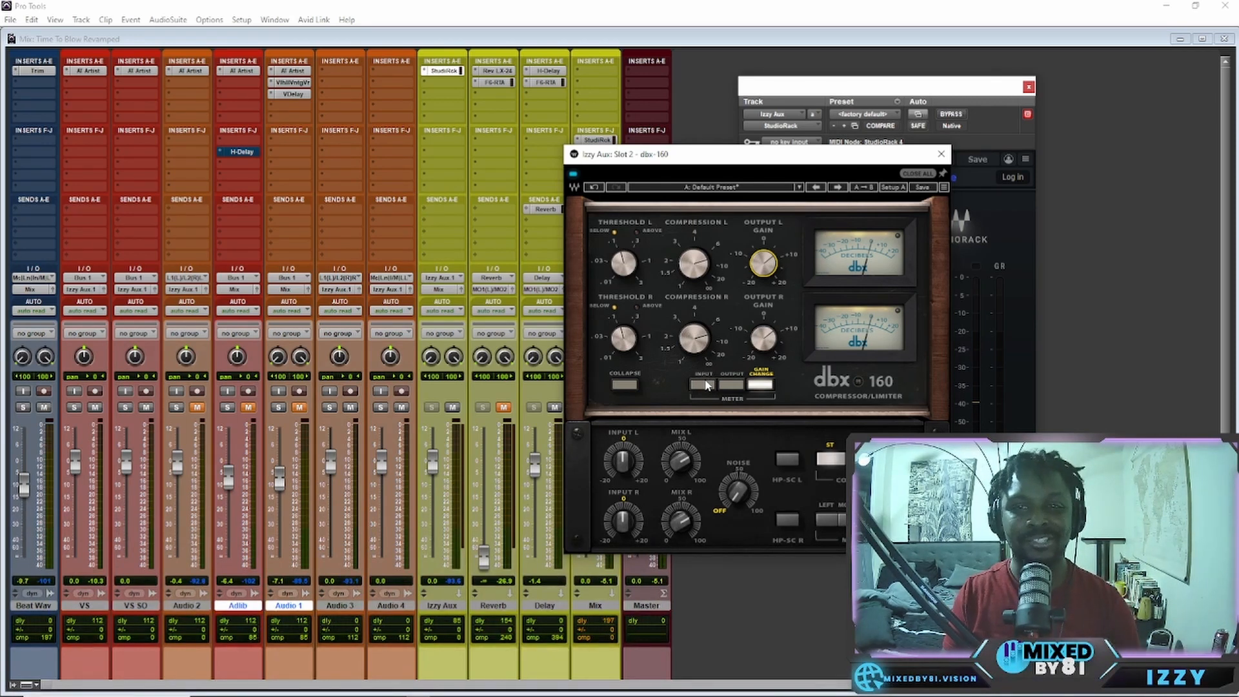
click(941, 154)
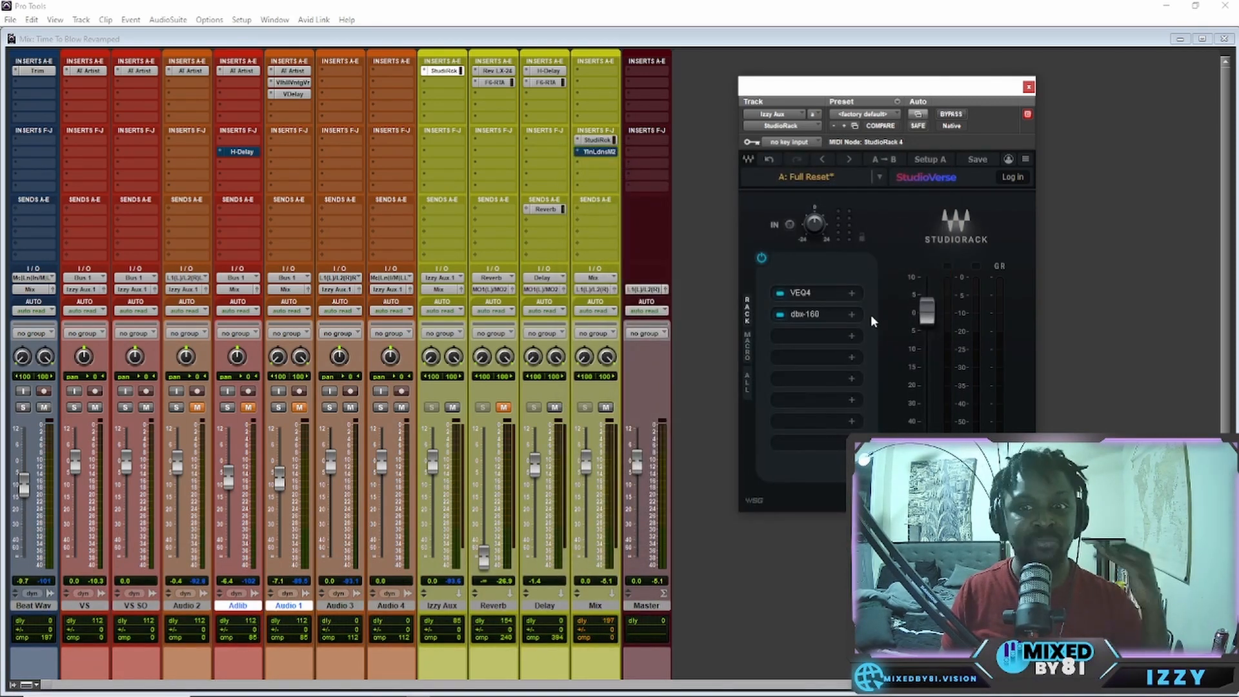
Load bx_console SSL 4000 E into the third StudioRack slot and move its window up to show all controls.
click(856, 335)
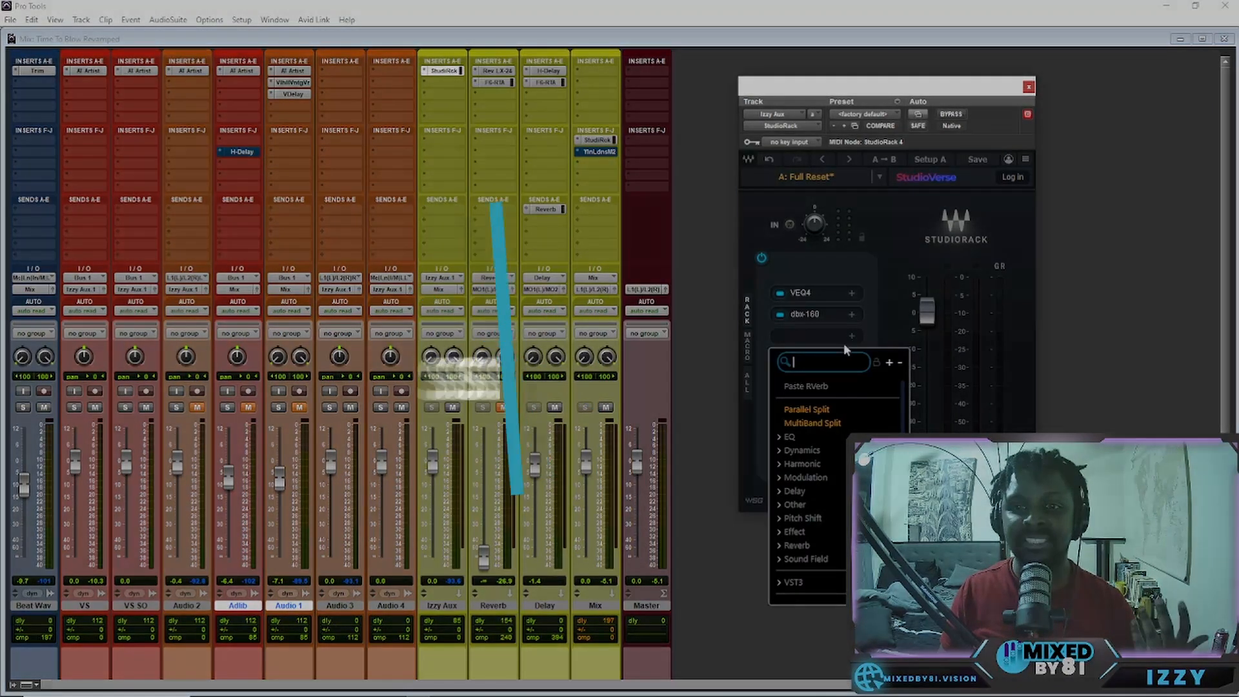
text(ssl 400)
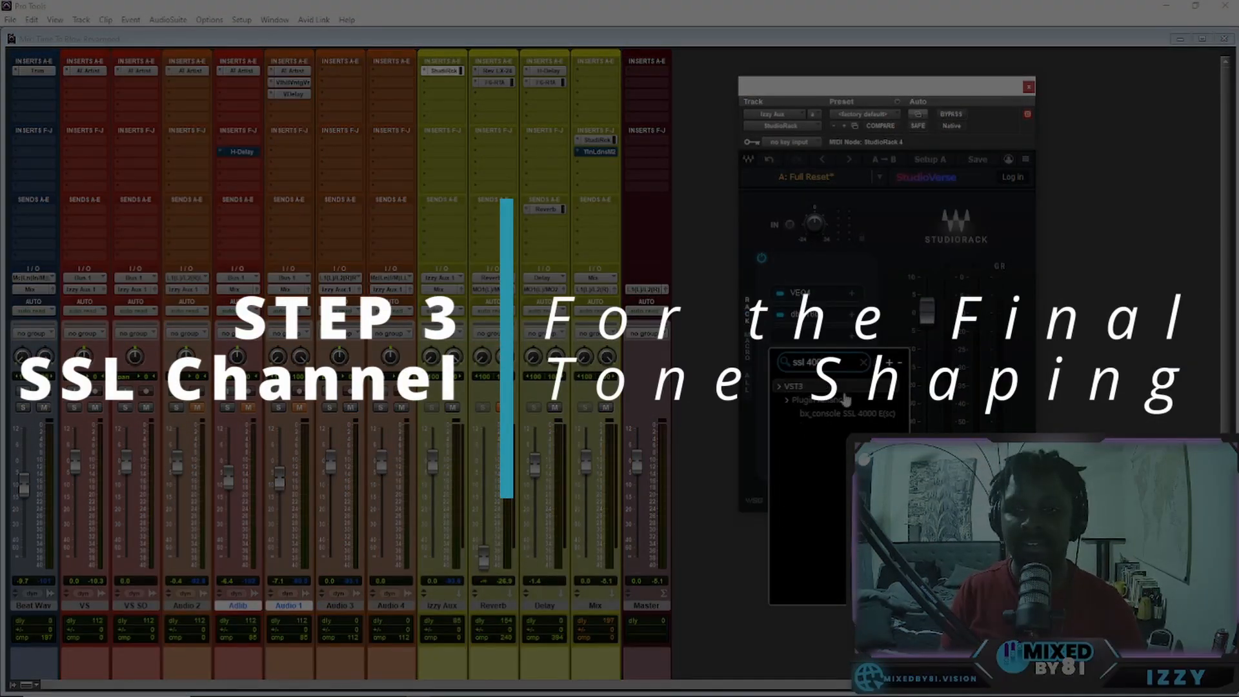
click(847, 415)
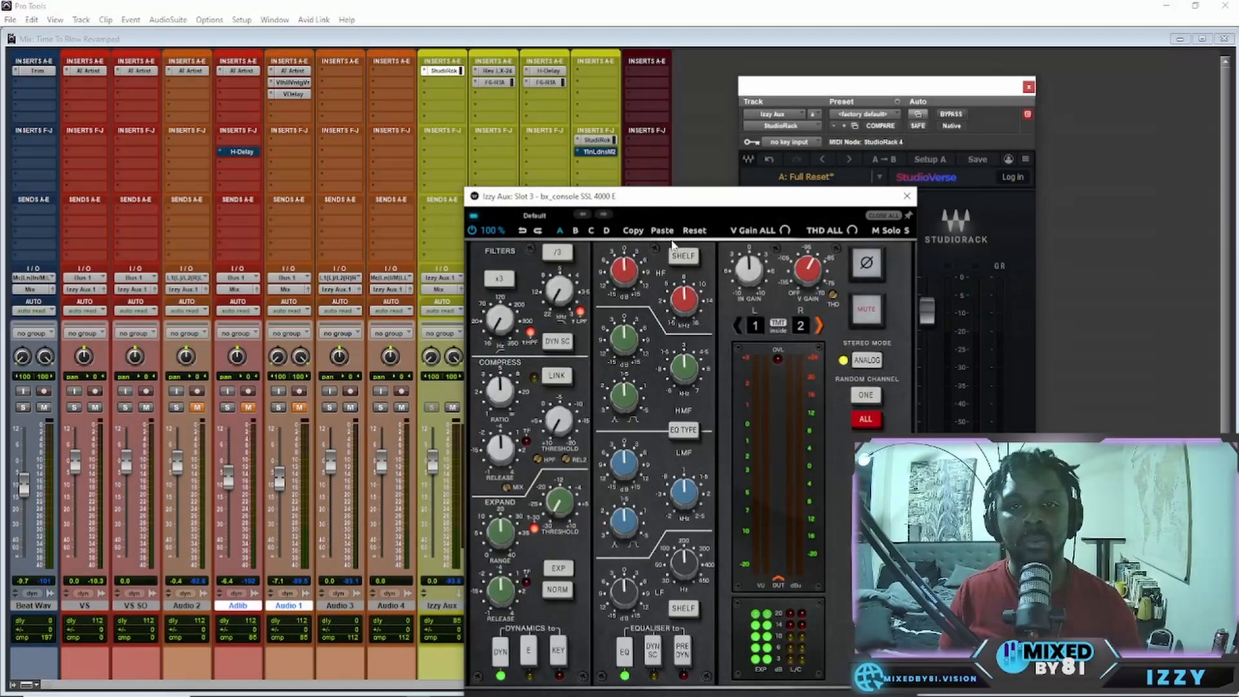
drag(648, 198, 650, 125)
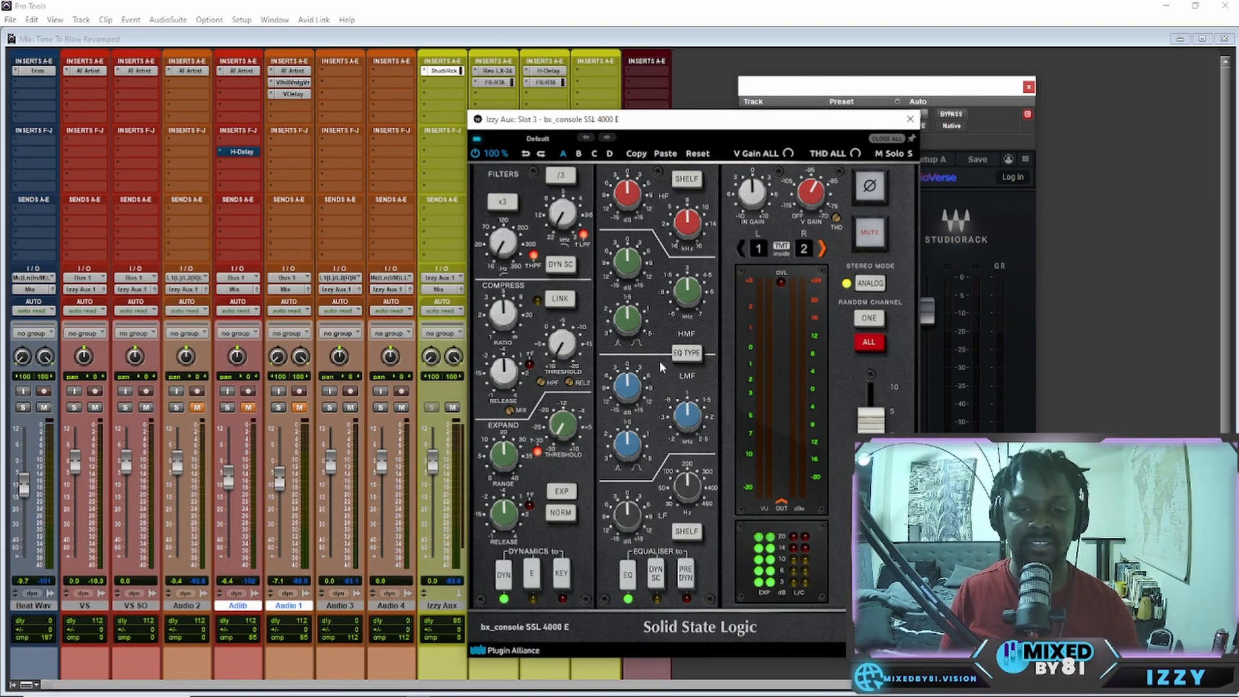
Switch the SSL 4000 E's equalizer to the brown EQ type and route it before the dynamics.
click(686, 354)
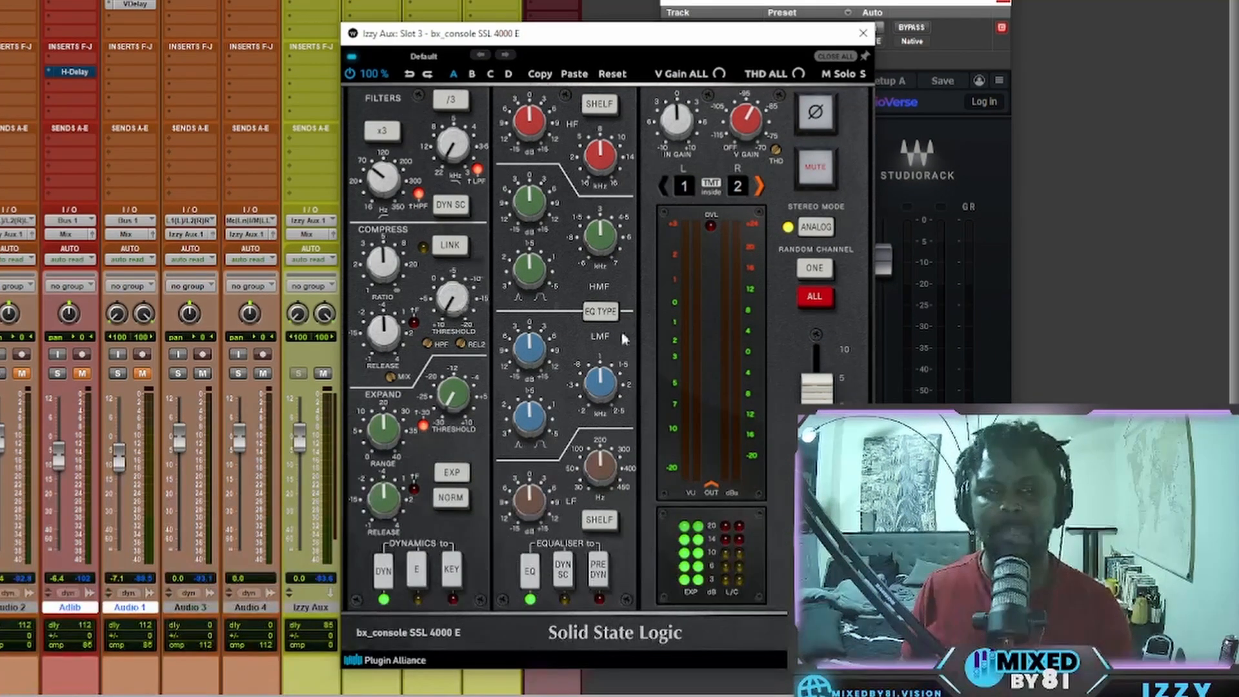
click(603, 576)
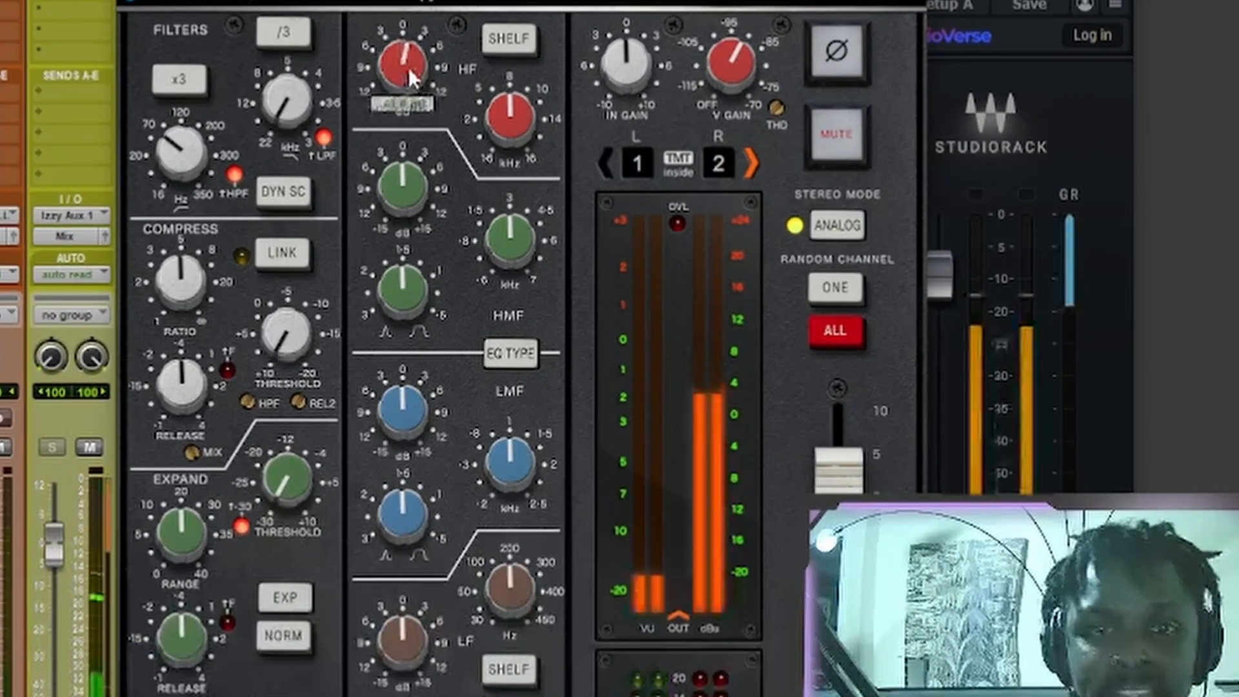
Boost the SSL equalizer's HF band by about 3.4 dB, switch it to Bell and set its frequency to about 14 kHz.
drag(439, 80, 407, 55)
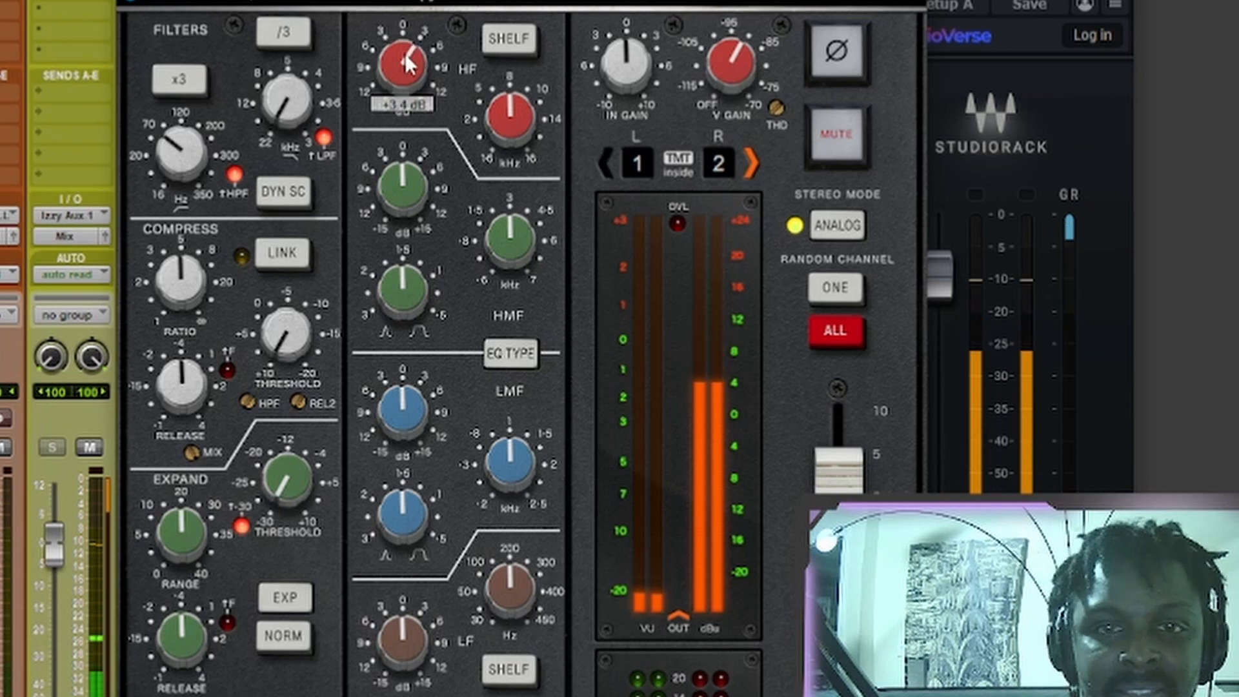
click(508, 38)
drag(509, 118, 506, 49)
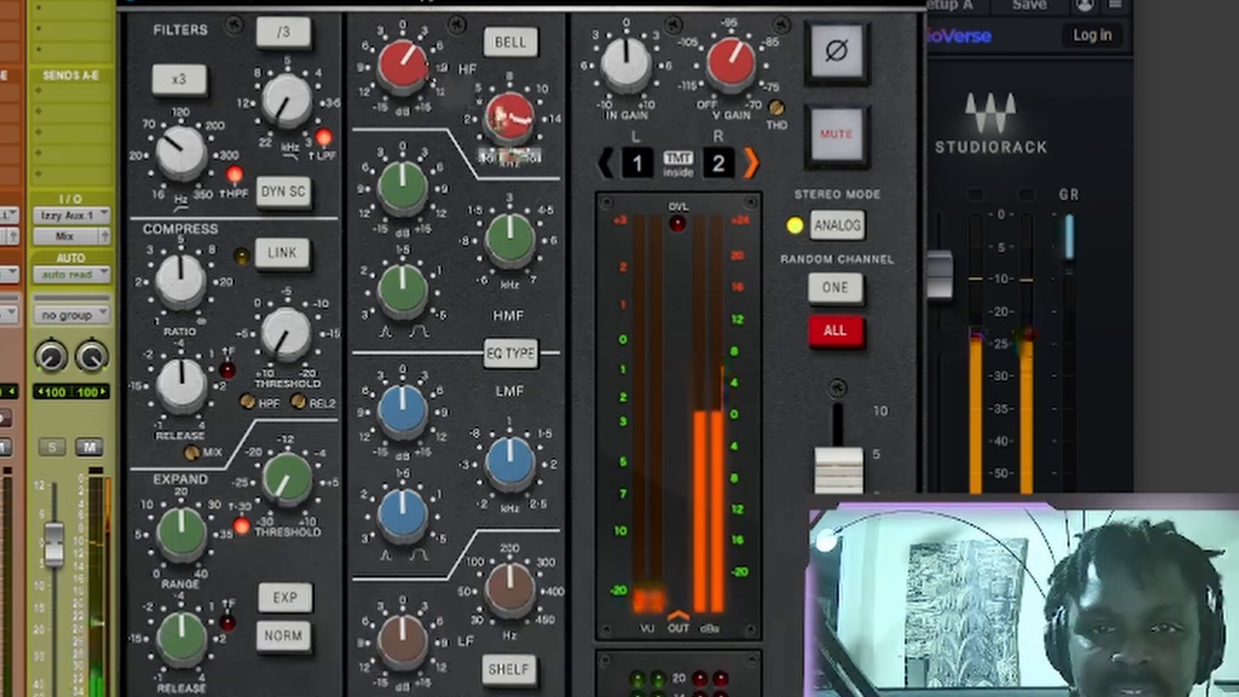
drag(501, 99, 498, 133)
drag(416, 75, 409, 118)
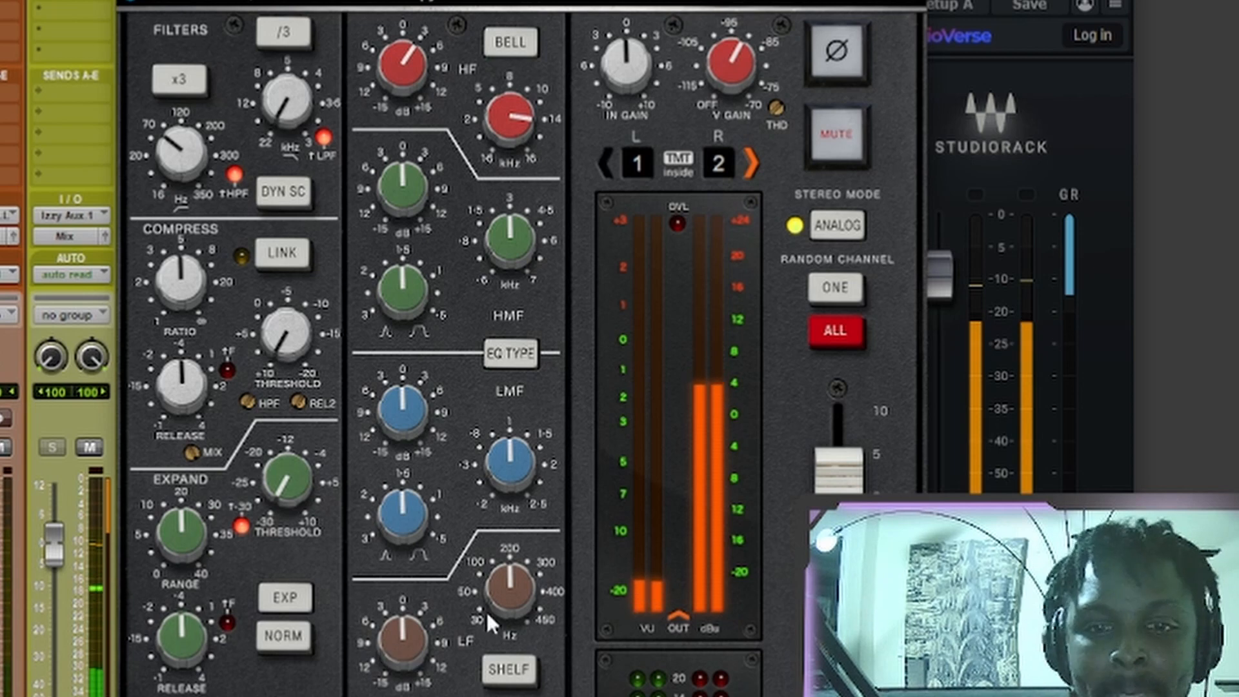
Lower the SSL equalizer's LF frequency to about 70 Hz and cut the LF band by about 3 dB.
drag(487, 628, 485, 633)
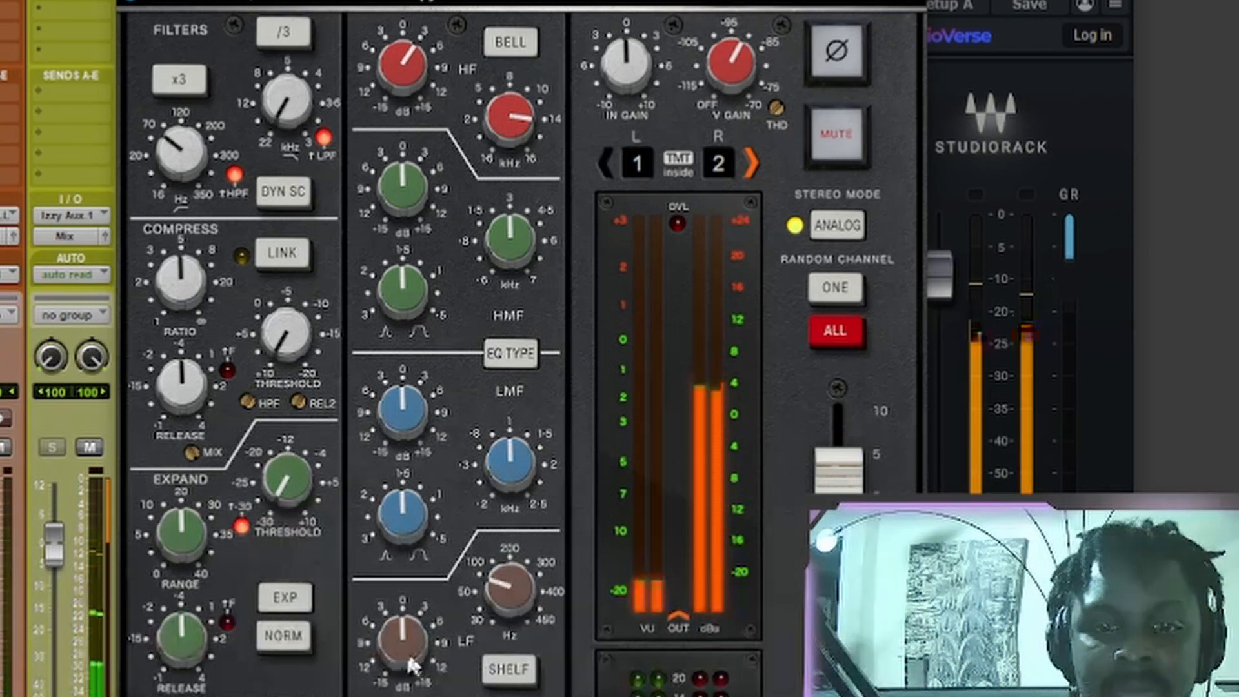
drag(408, 660, 400, 678)
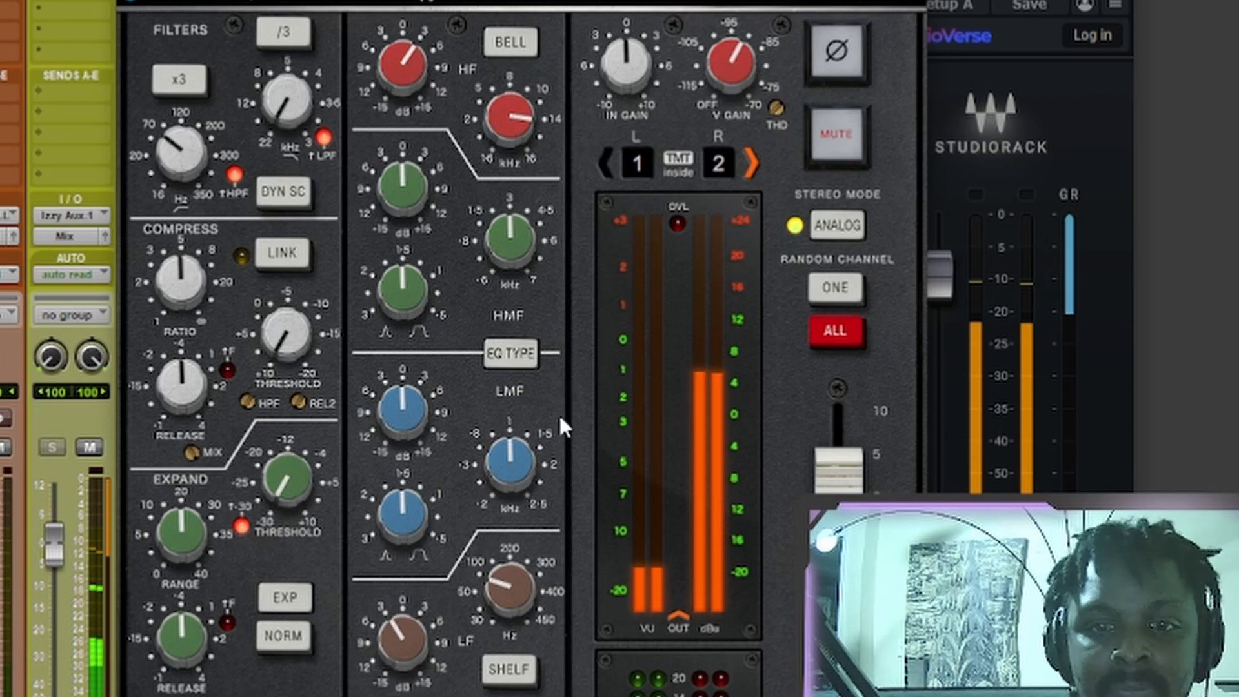
Widen the SSL's LMF band and boost it about 2 dB near 0.7 kHz, and boost the HMF band about 3 dB near 5 kHz.
drag(518, 456, 504, 495)
drag(402, 513, 401, 495)
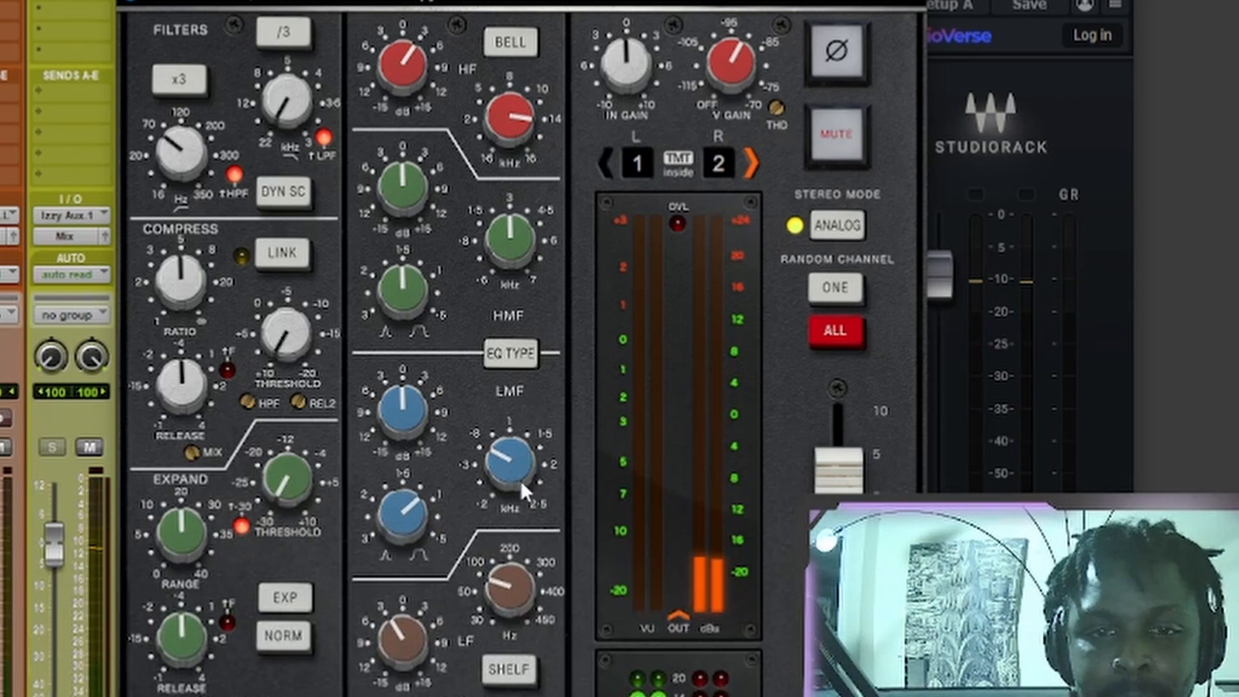
drag(510, 475, 510, 466)
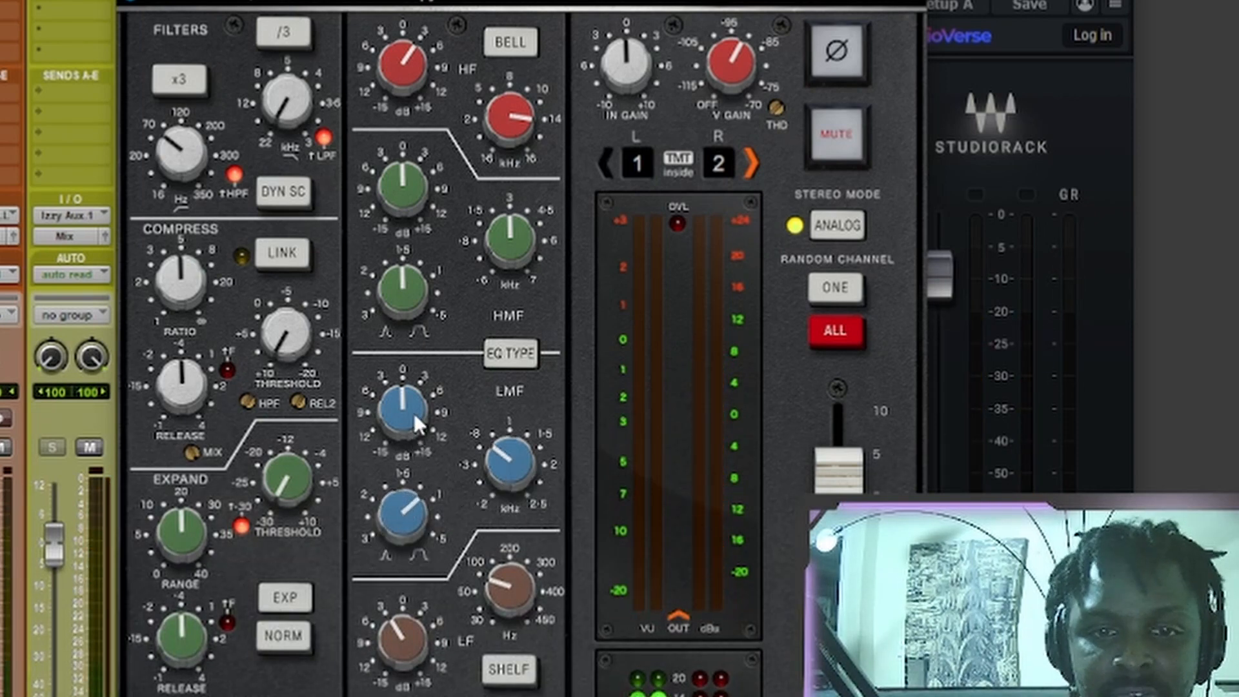
drag(412, 410, 416, 396)
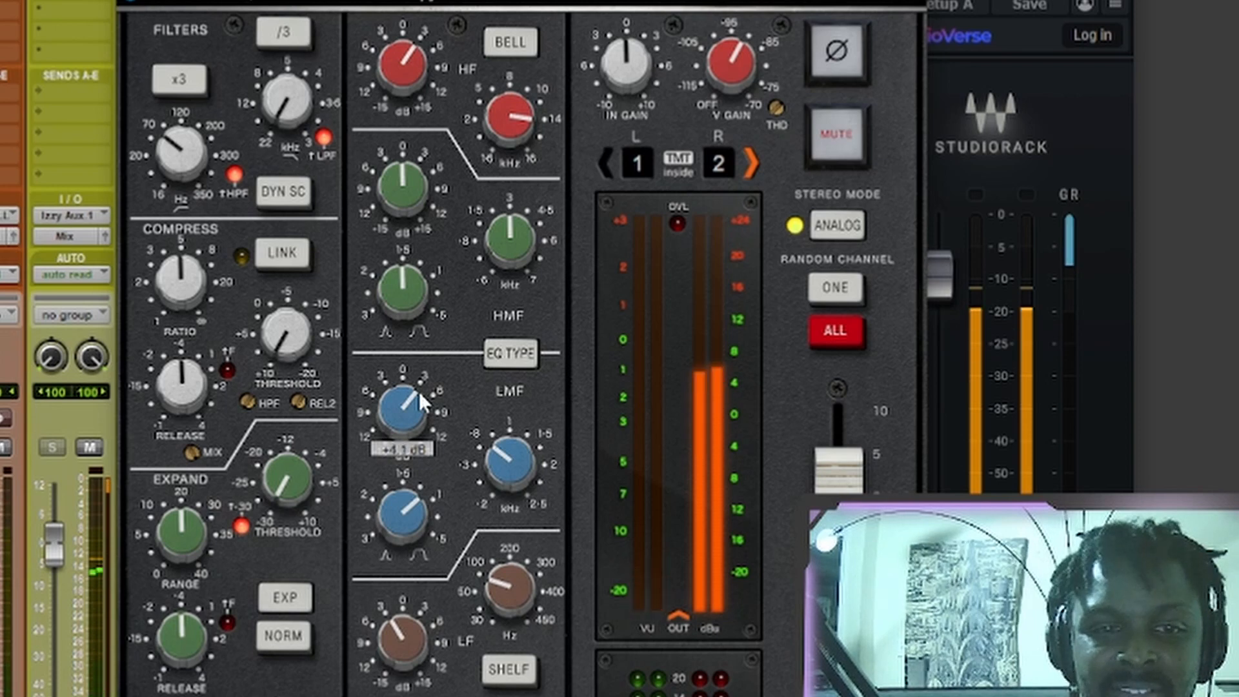
drag(419, 391, 412, 408)
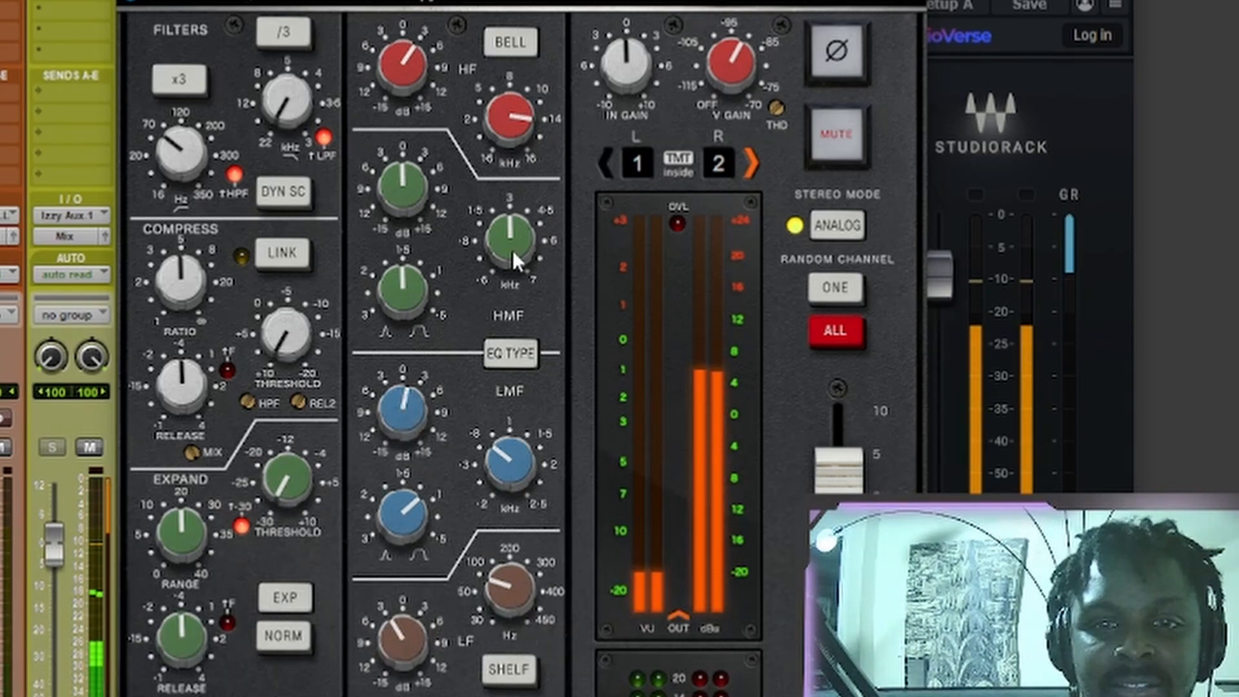
drag(512, 250, 428, 160)
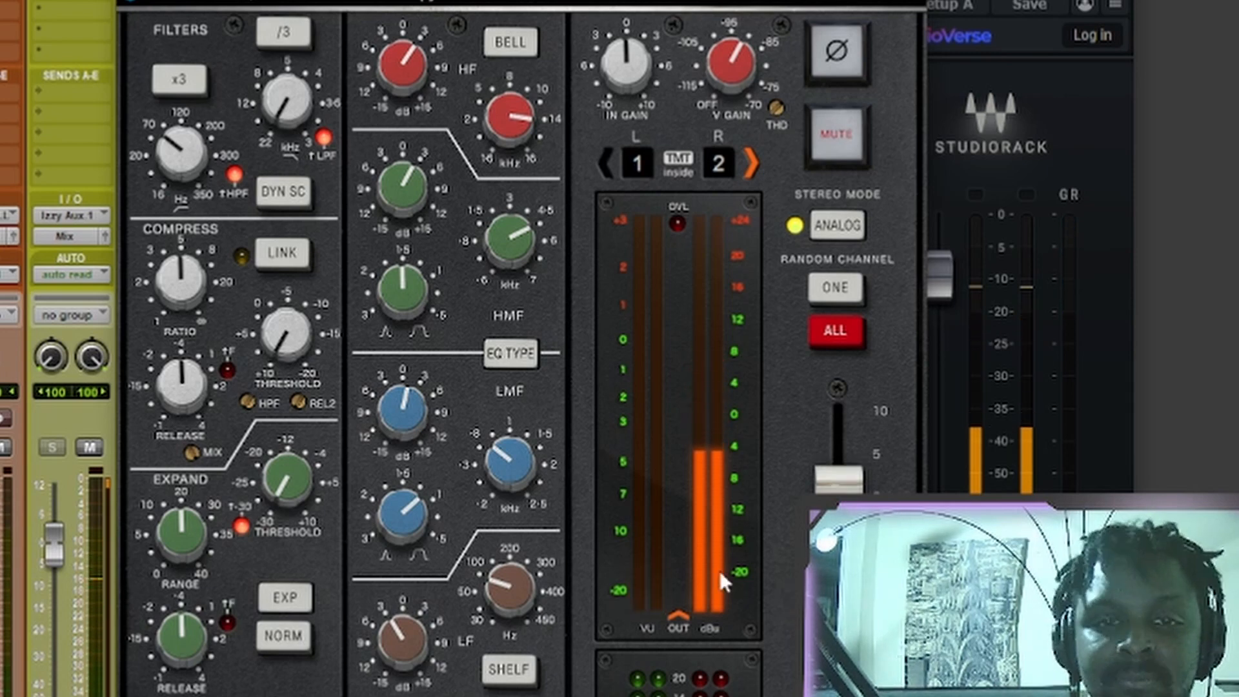
Set the SSL compressor's ratio to about 3:1 and its threshold to about -15 dB.
drag(284, 358, 284, 349)
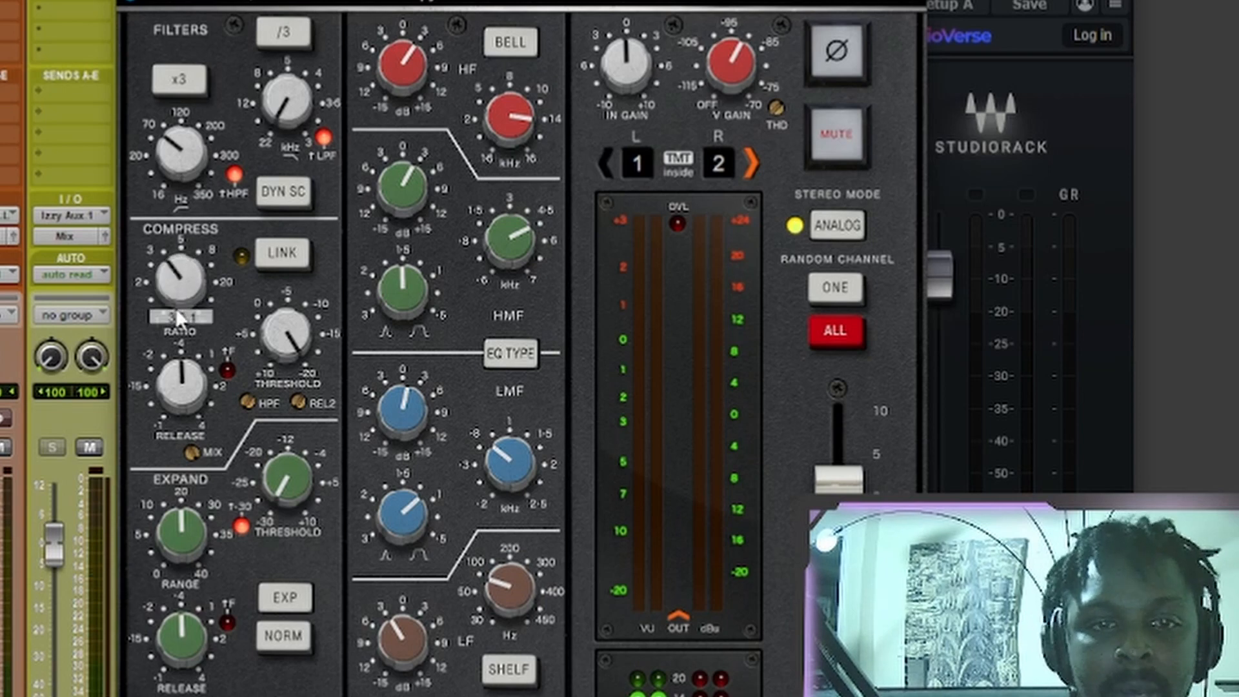
mouse_move(186, 297)
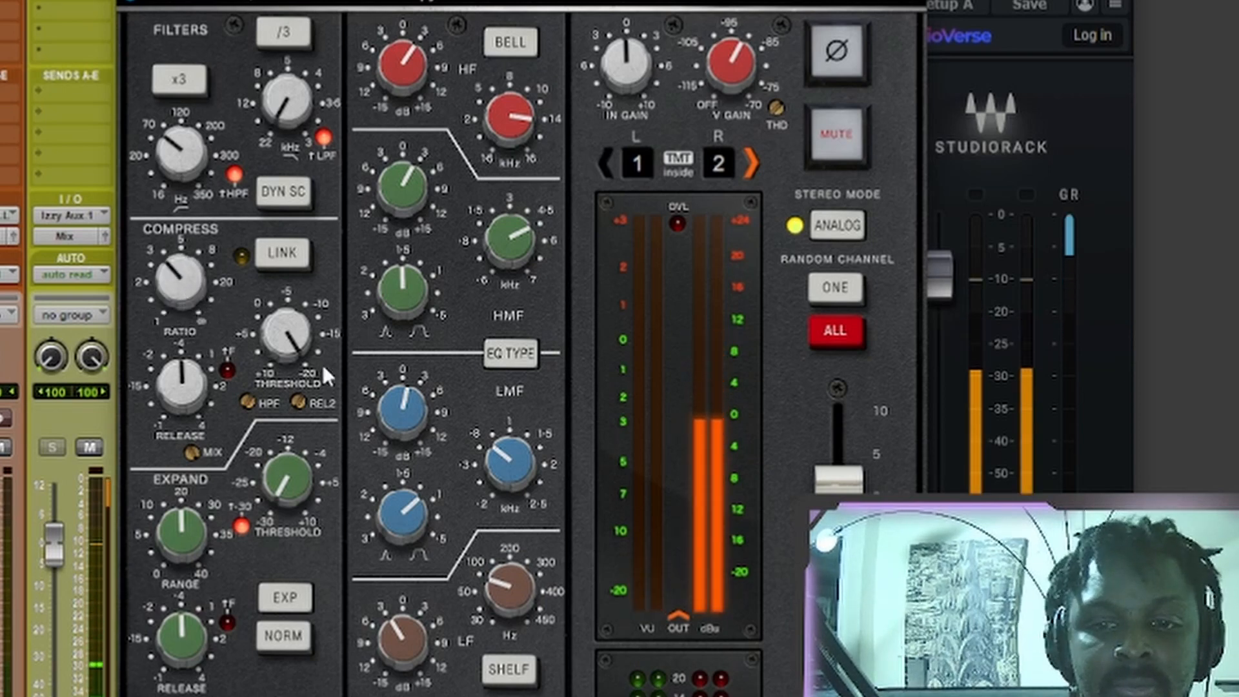
drag(286, 342, 287, 374)
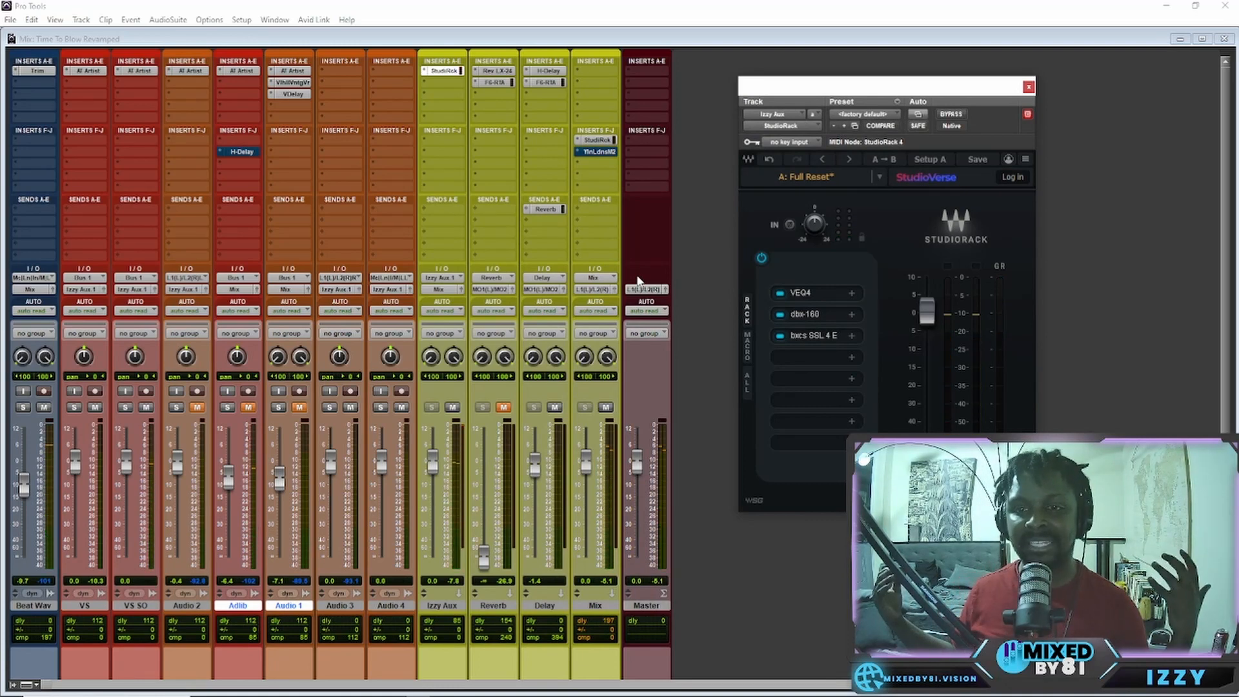
Find the DeEsser plug-in and load it into the fourth StudioRack slot.
click(853, 359)
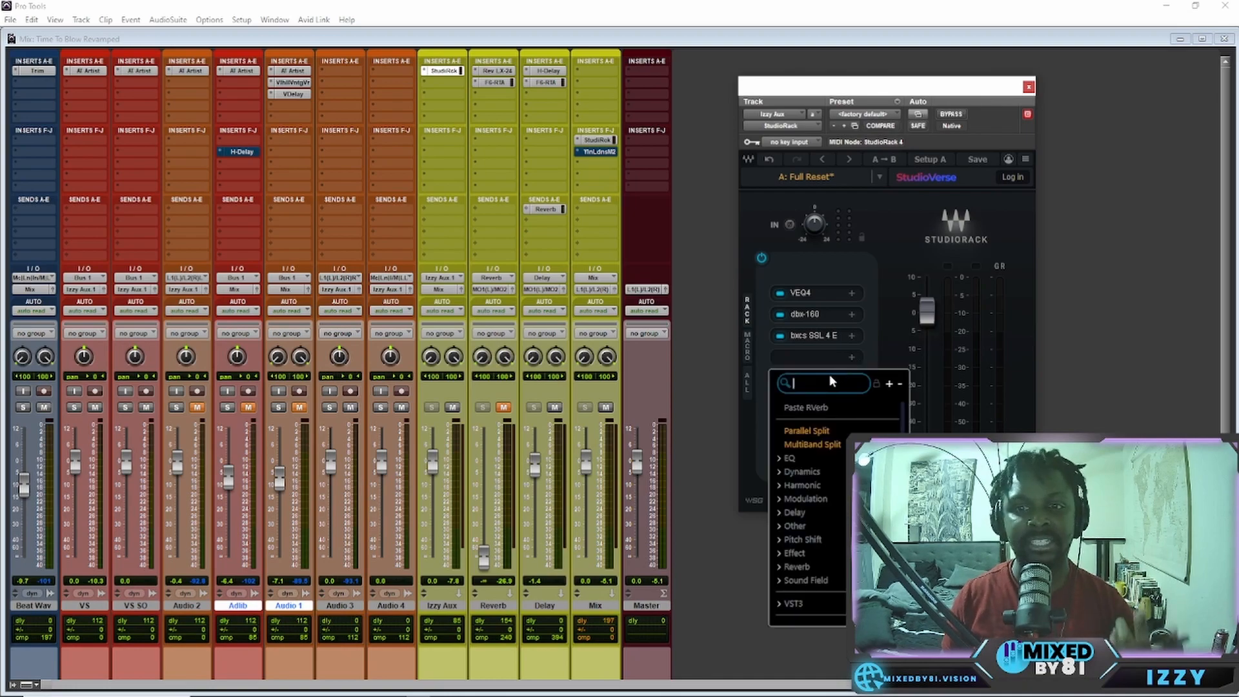
text(dee)
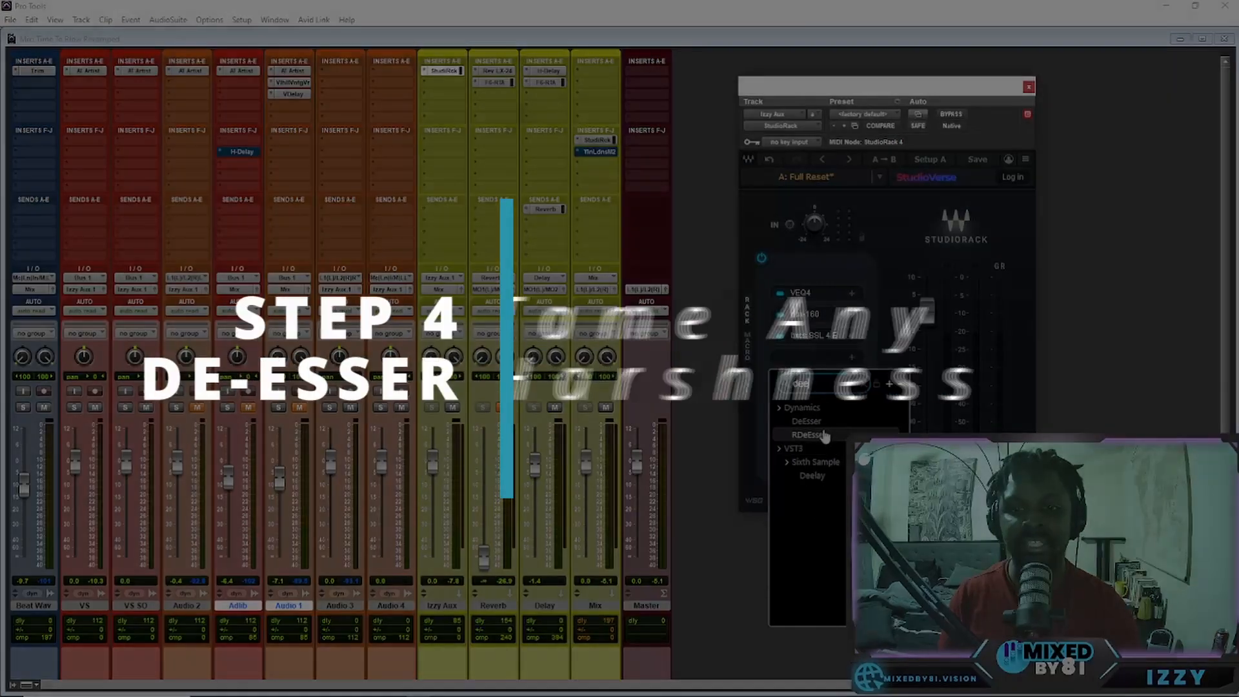
click(807, 421)
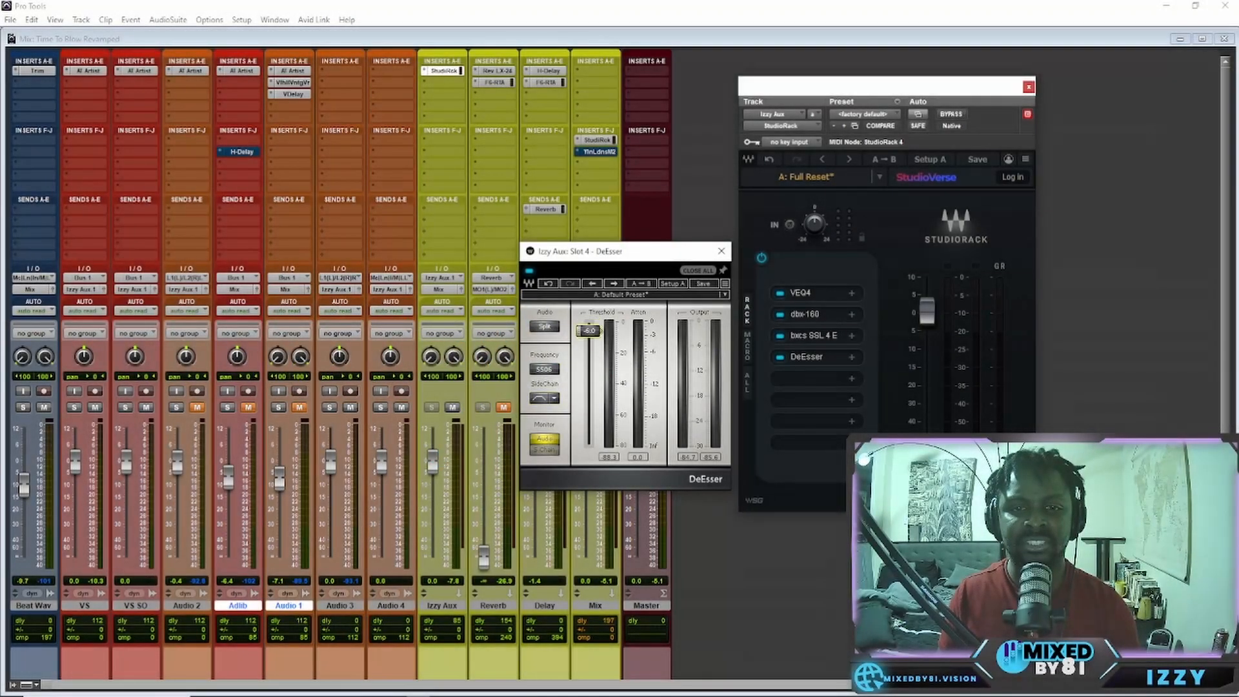
Set the DeEsser's threshold to about -33 dB during playback and close its window.
drag(588, 322, 599, 381)
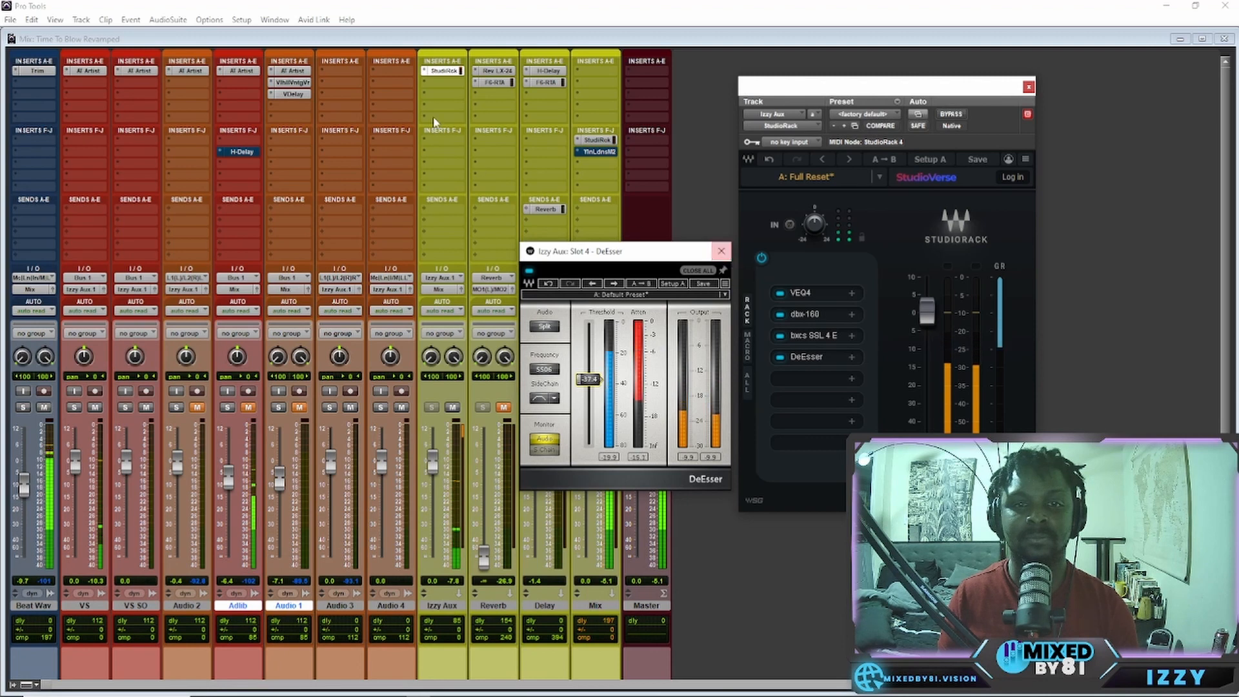
drag(592, 381, 593, 375)
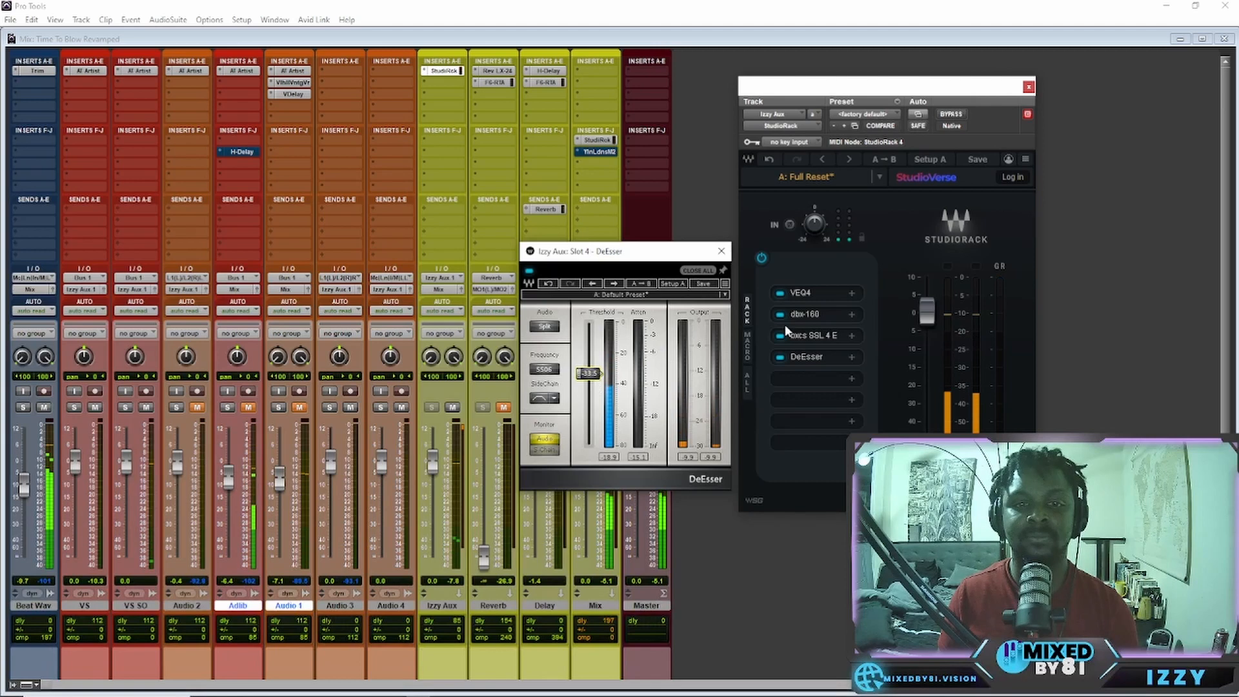
click(720, 251)
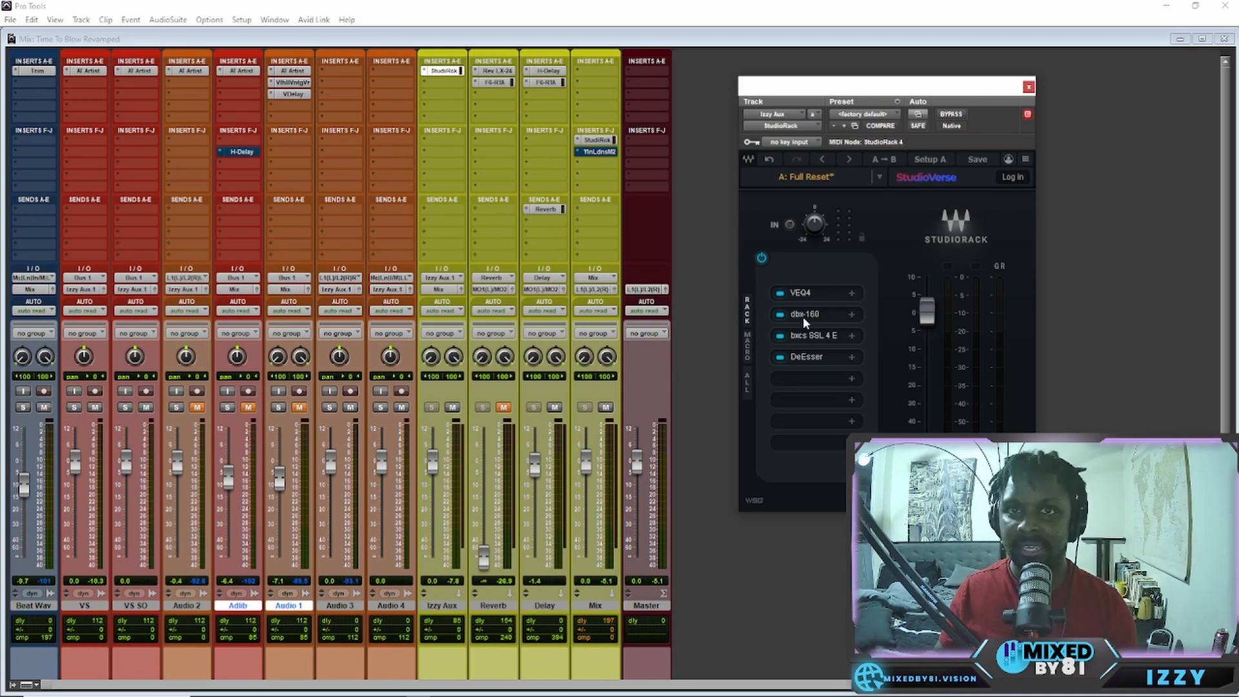
Reopen the VEQ4 in the first rack slot and slightly trim its LF band gain.
click(844, 293)
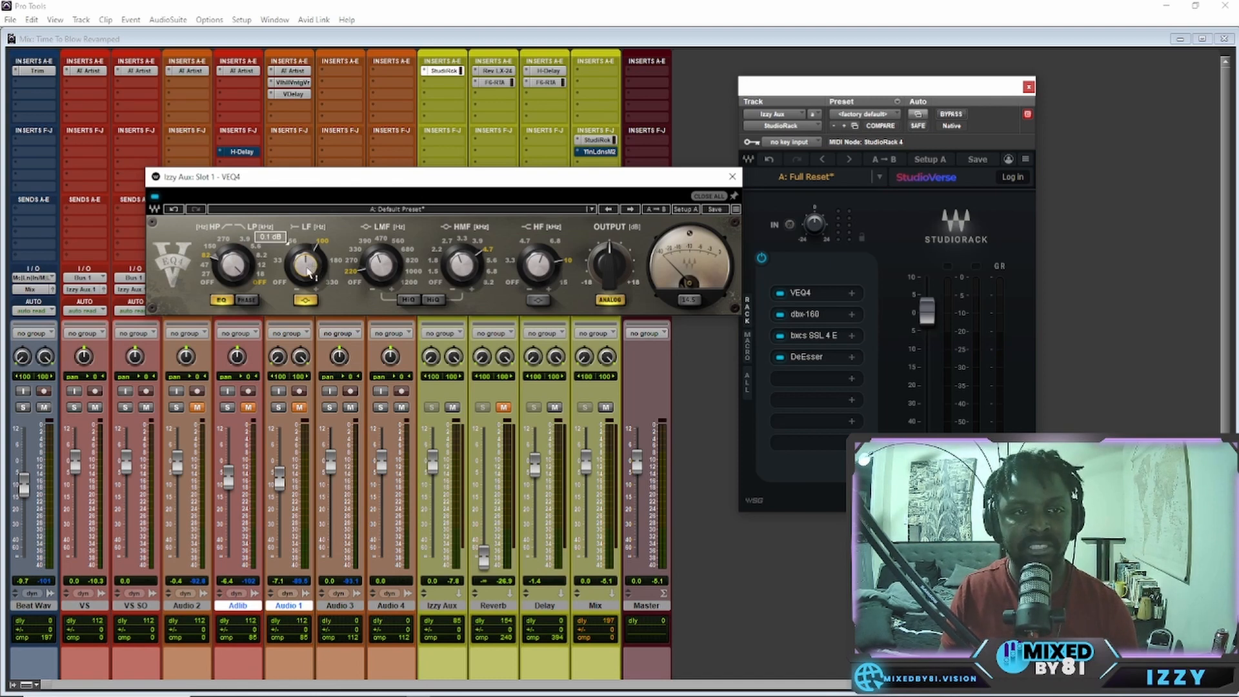
mouse_move(308, 272)
mouse_down()
mouse_move(308, 248)
mouse_move(306, 278)
mouse_up()
Play the song to compare the vocals with the whole rack bypassed and active, lowering the StudioRack output fader by about 2 dB.
key(space)
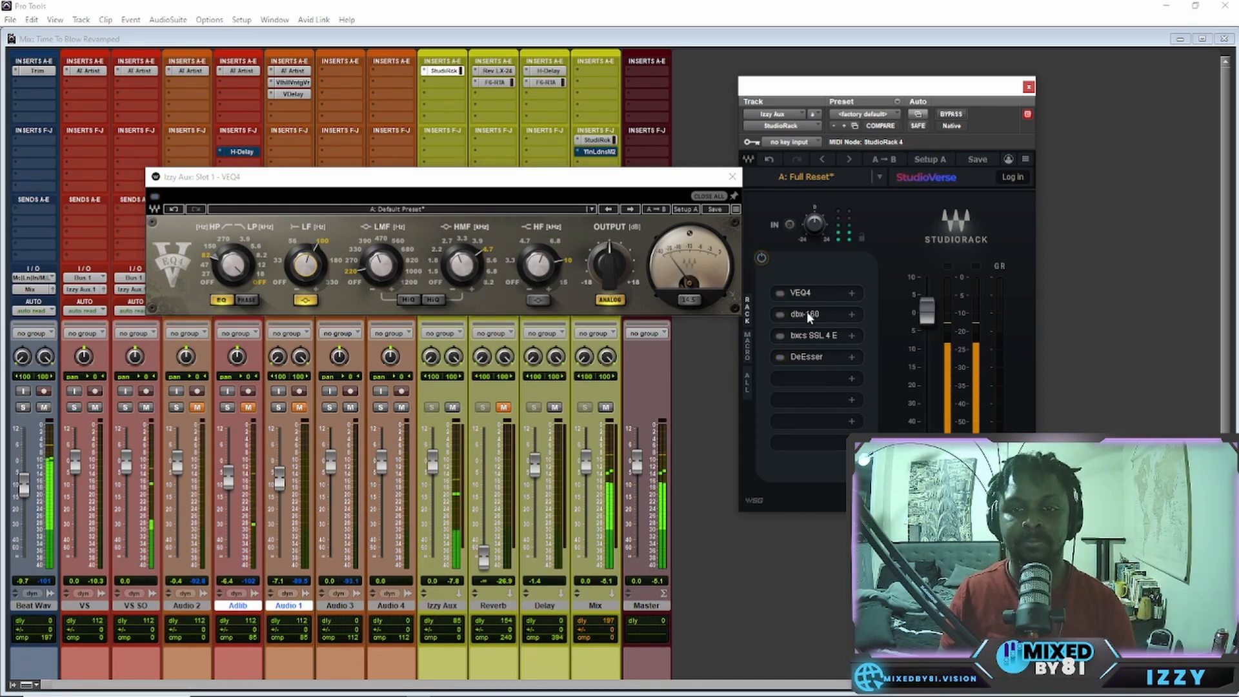
click(762, 259)
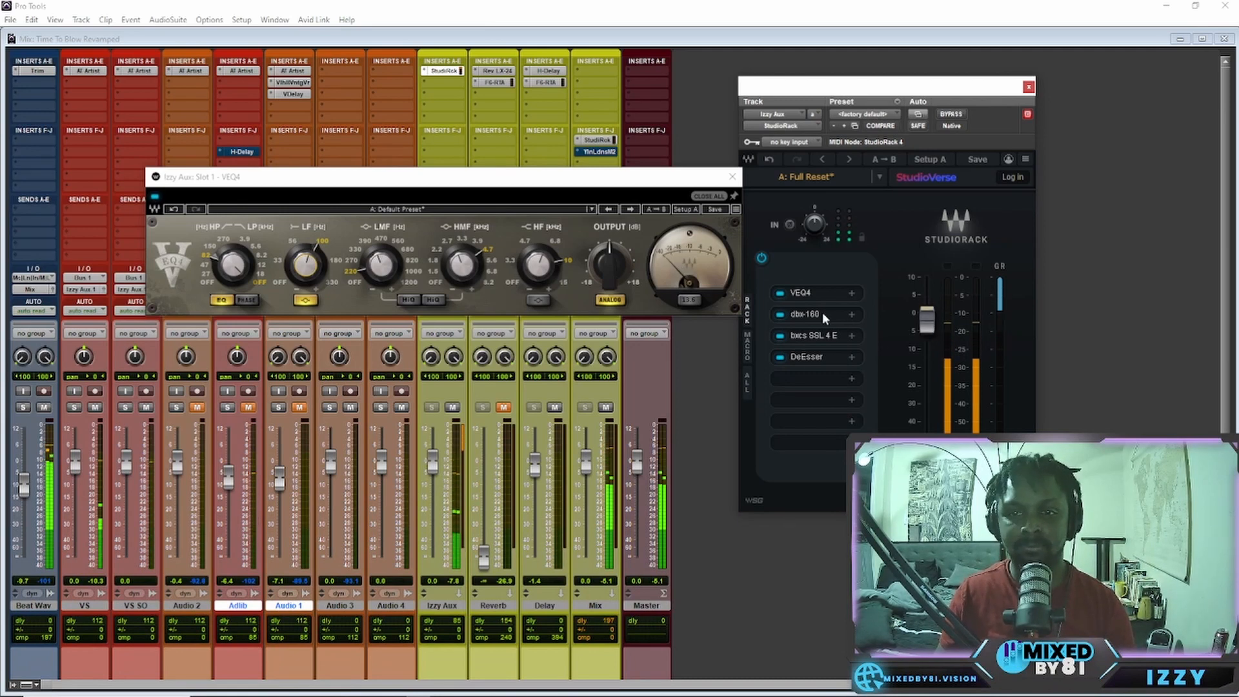
click(762, 258)
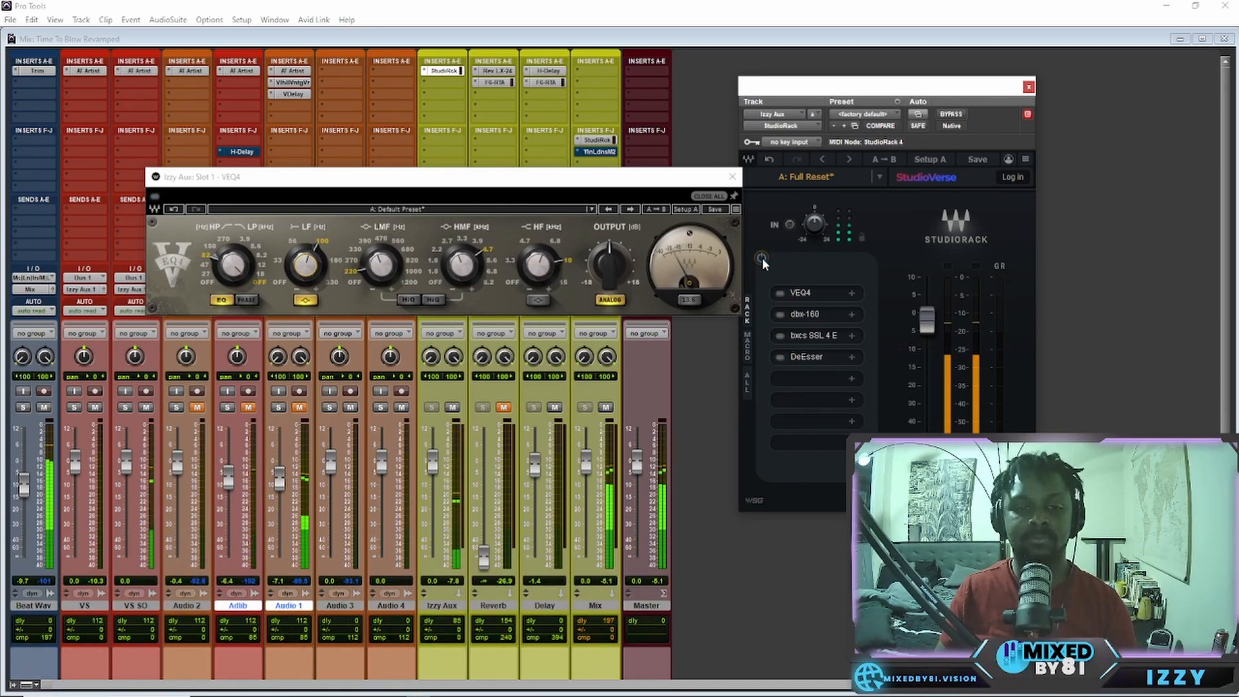
click(762, 258)
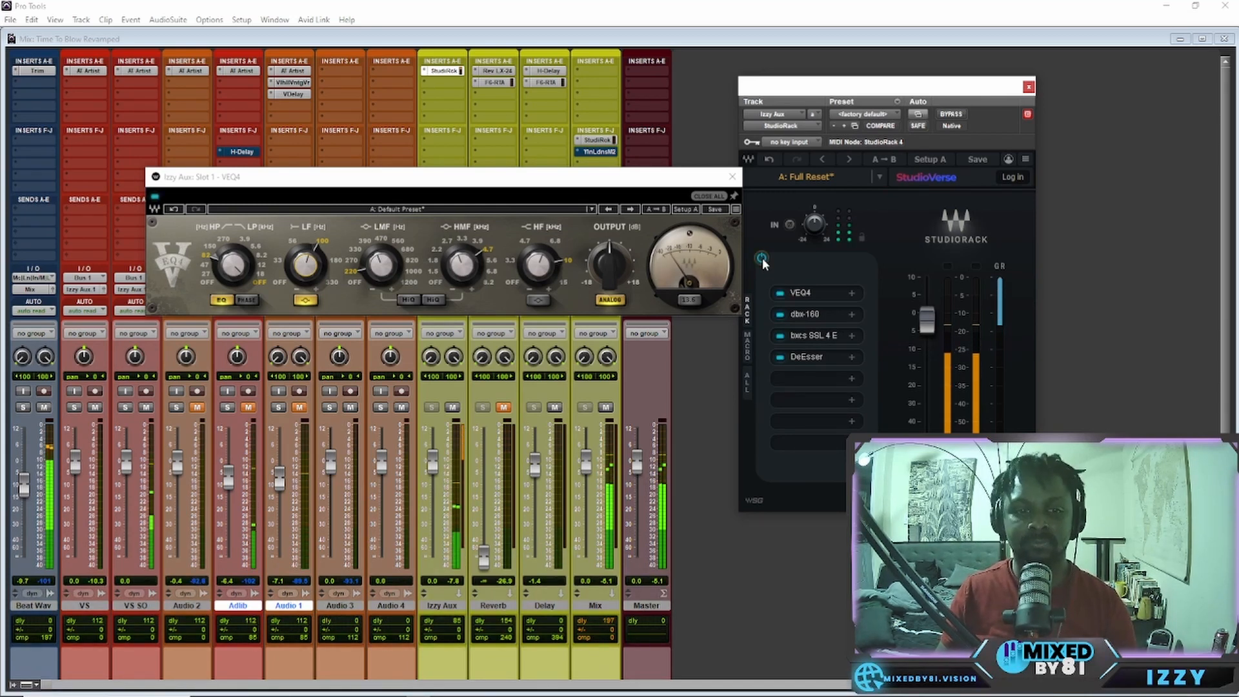
click(762, 258)
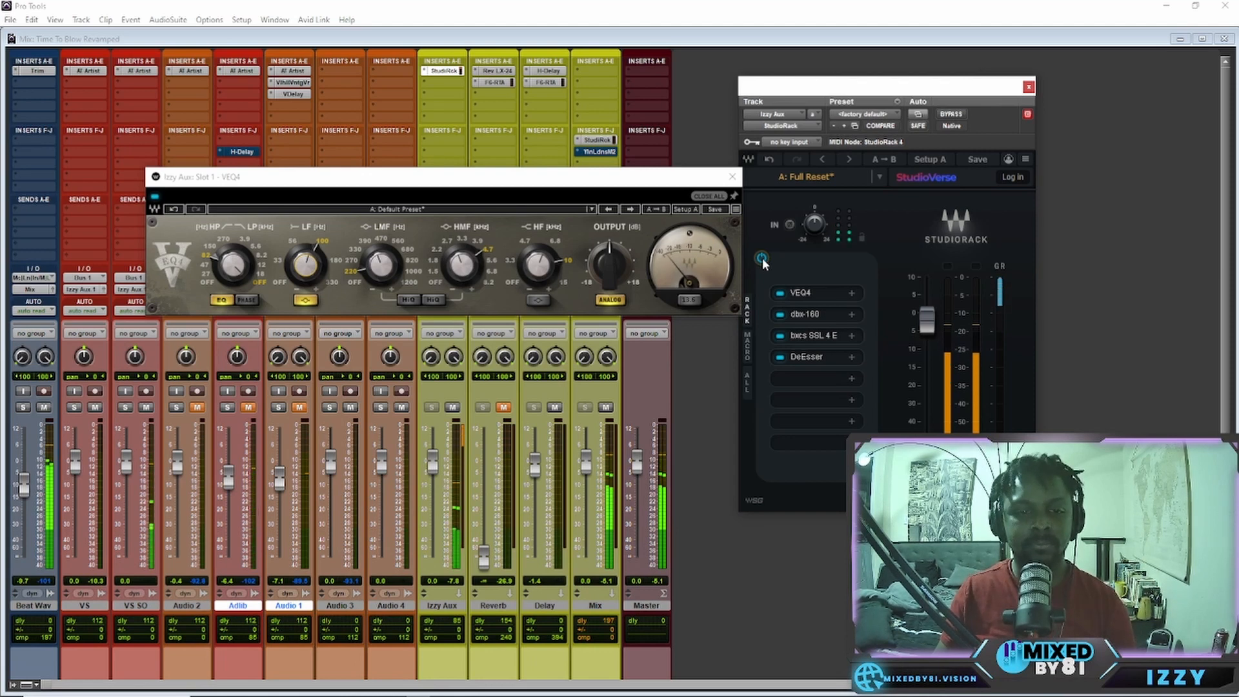
click(762, 258)
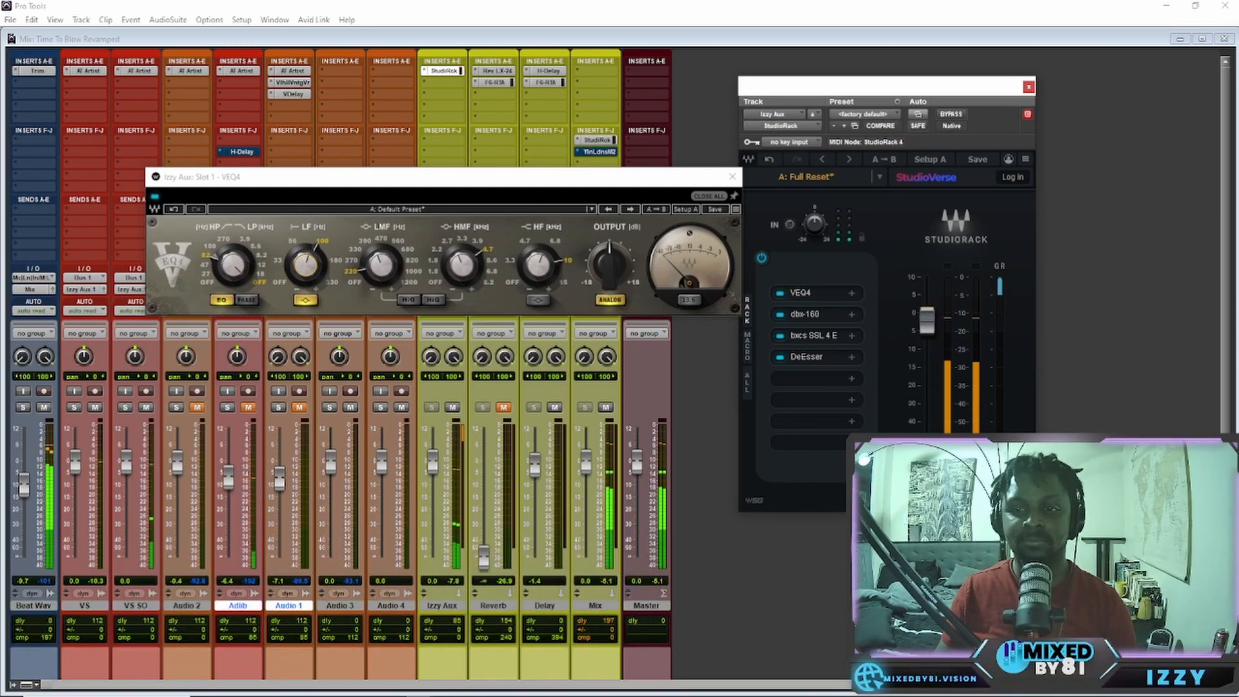
Reopen the SSL 4000 E, reduce its HMF band gain and close its window.
click(804, 334)
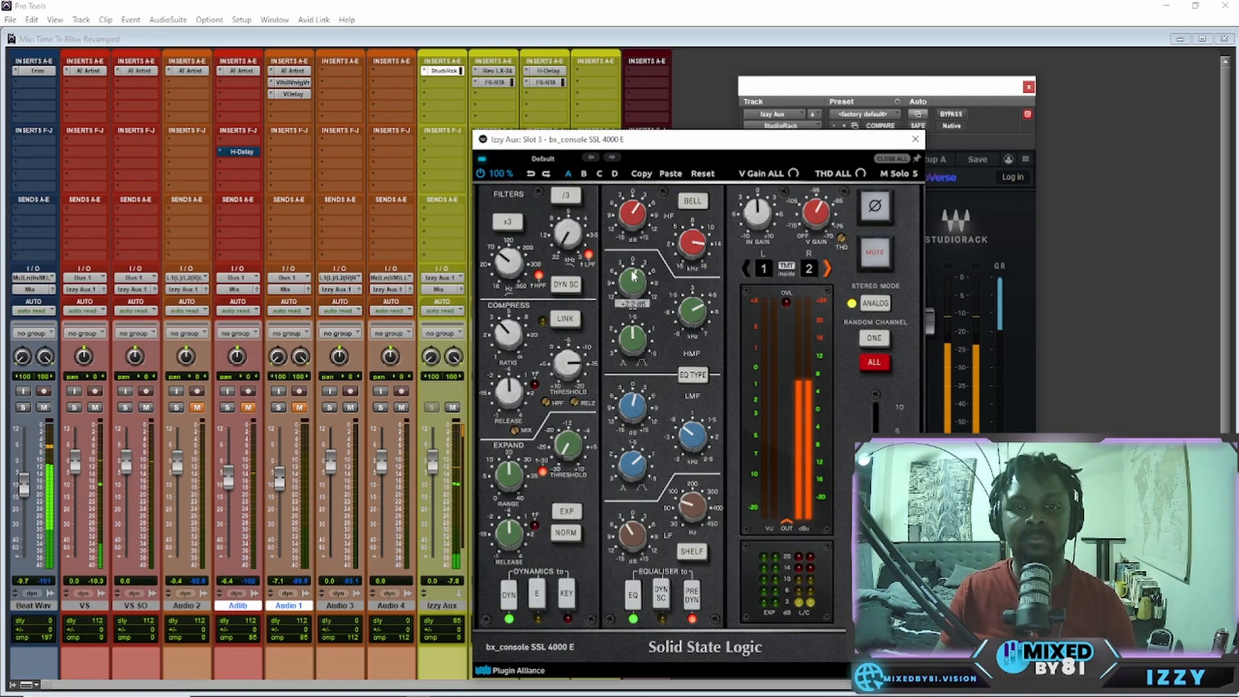
click(915, 139)
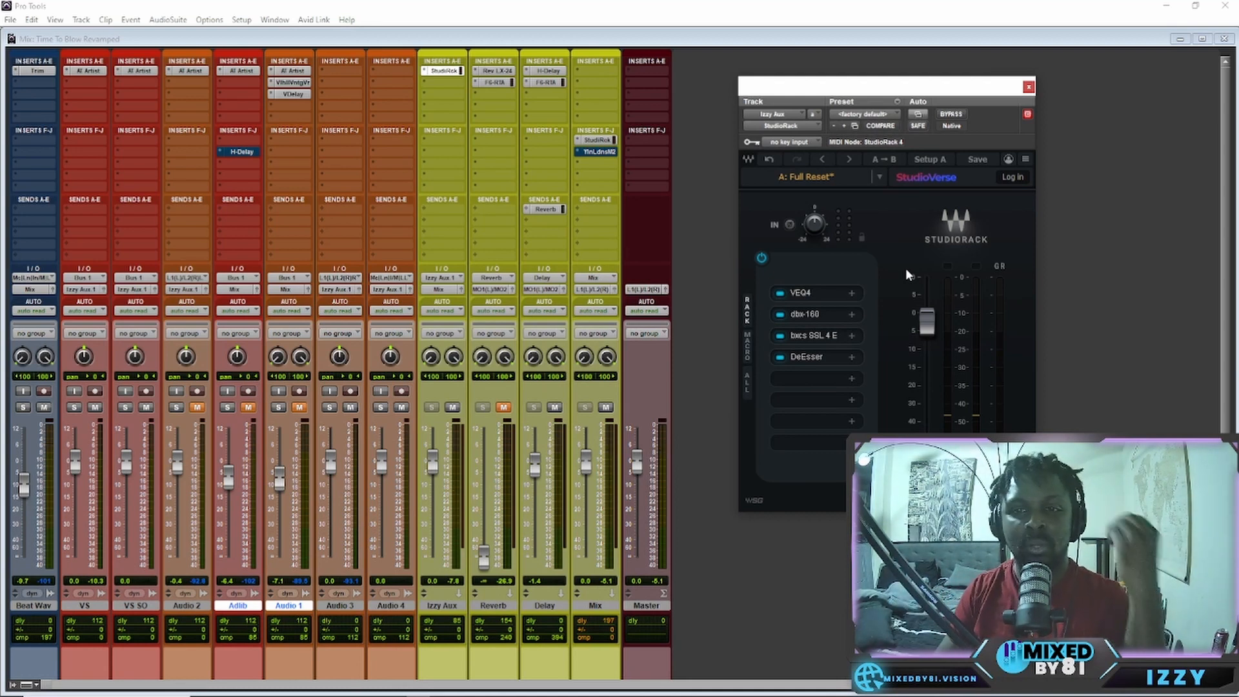
Save the finished rack as a StudioRack user preset named Izzy Vocal Chain.
click(976, 160)
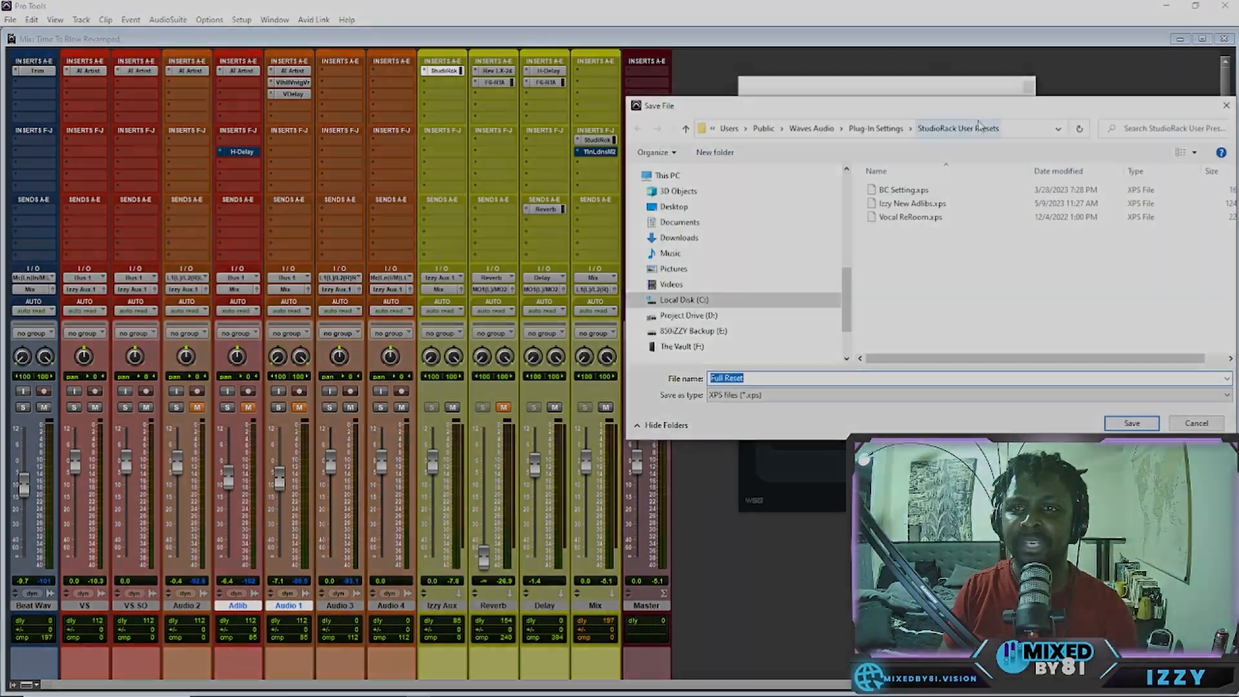
drag(981, 112, 831, 128)
drag(832, 128, 572, 181)
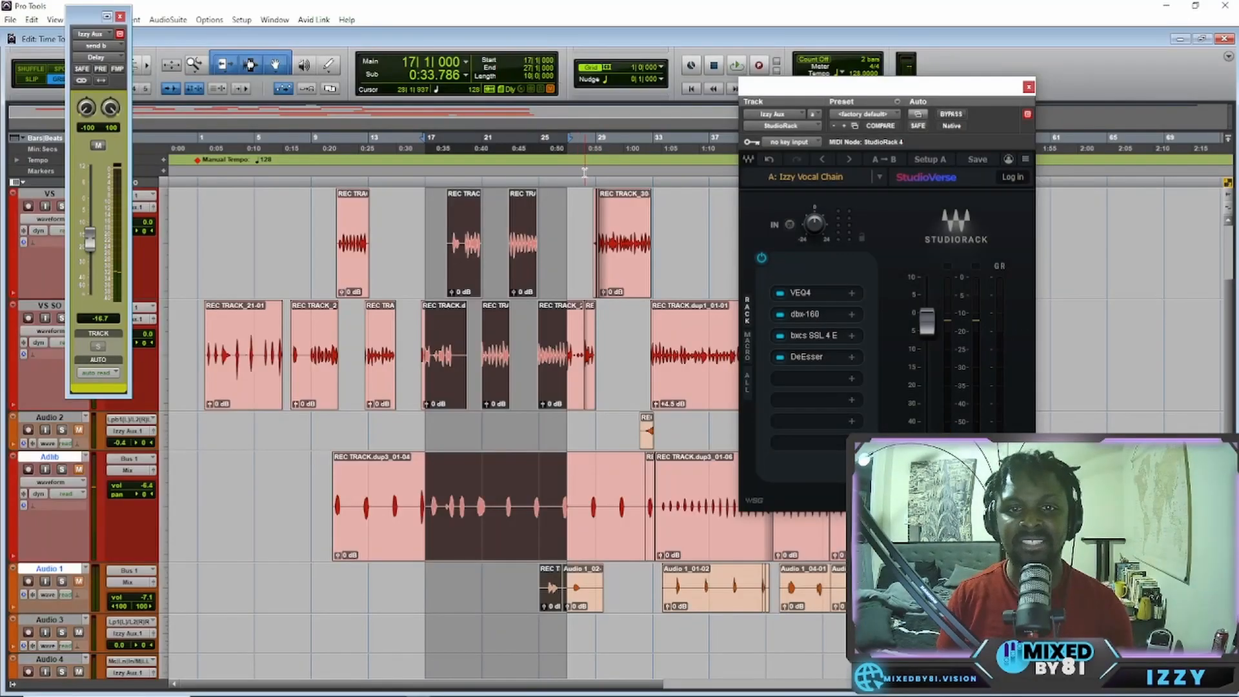
Play the song from bar 29 in the Edit window and switch to the Mix window to check the vocal bus.
click(627, 200)
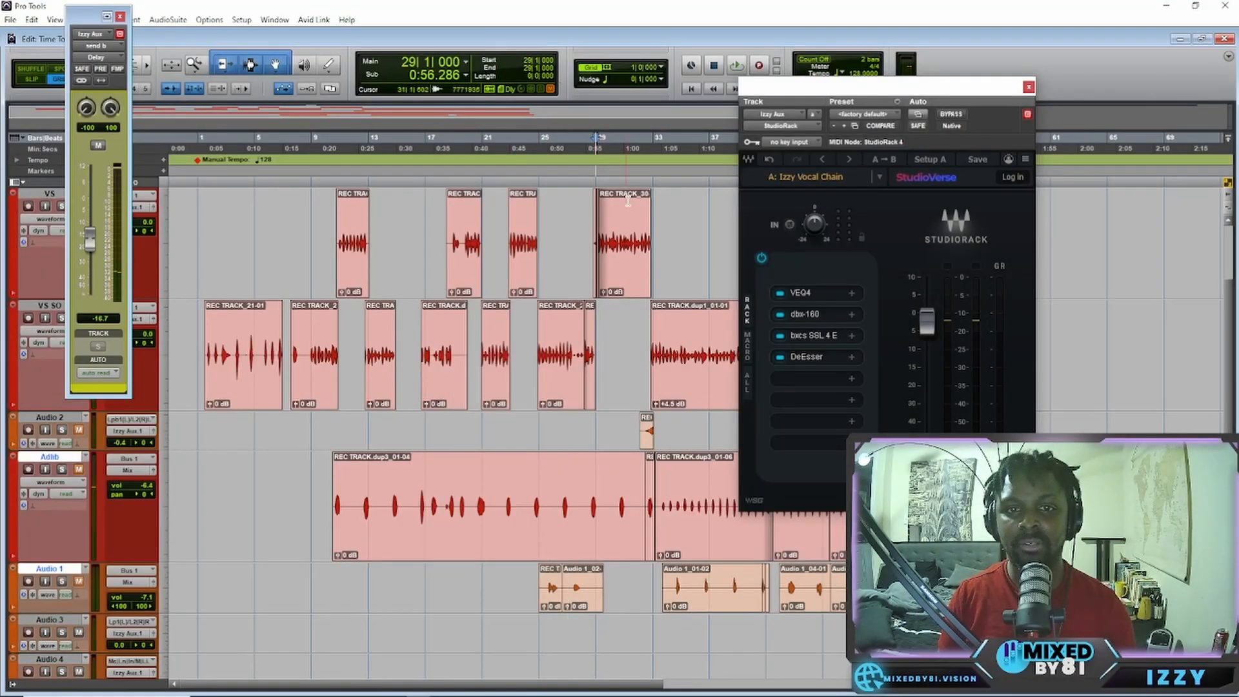
key(space)
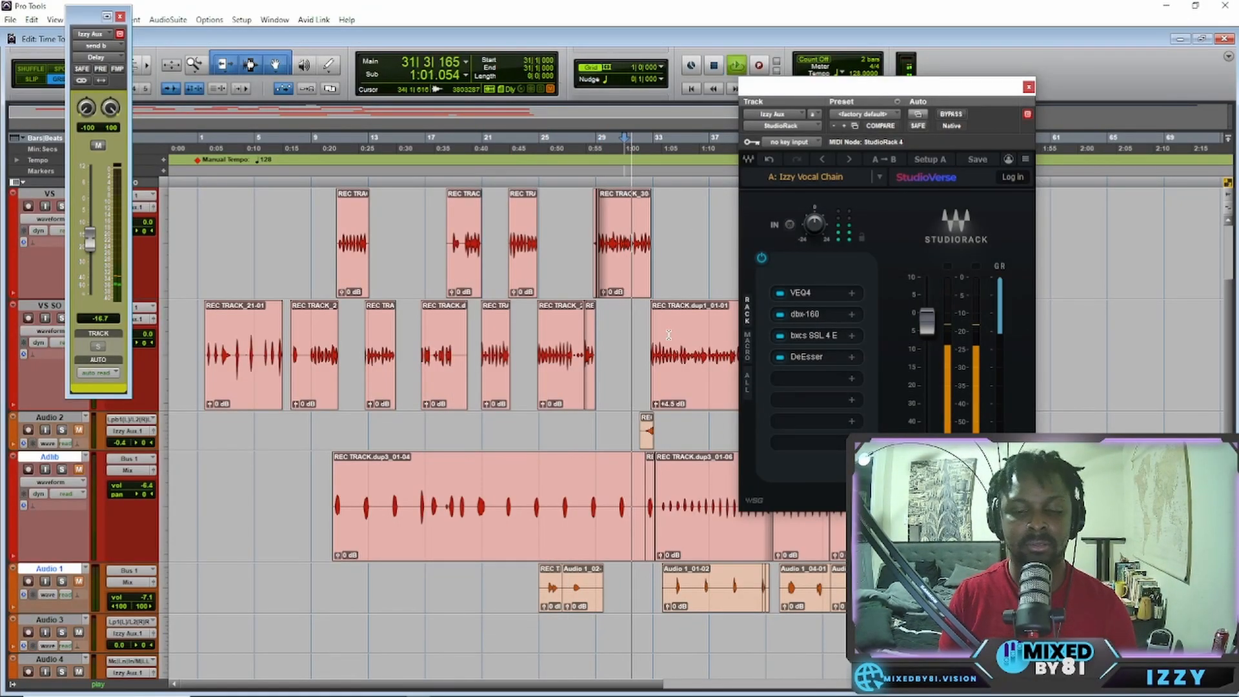
key(ctrl+equal)
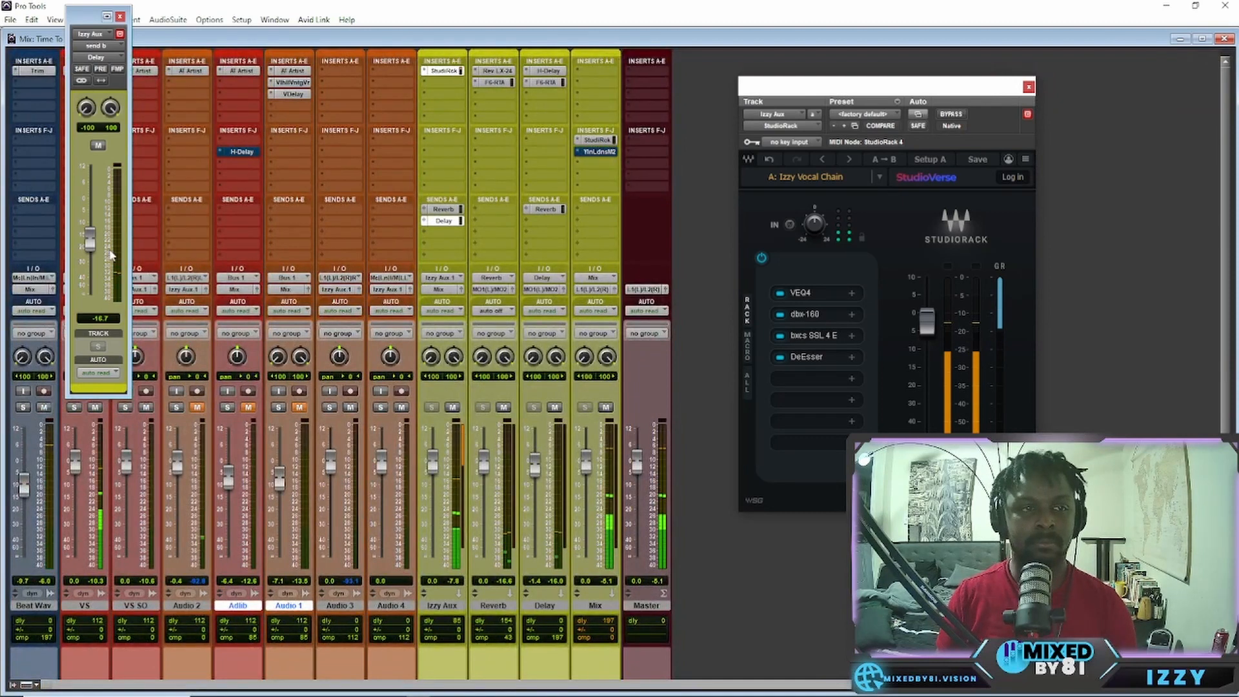